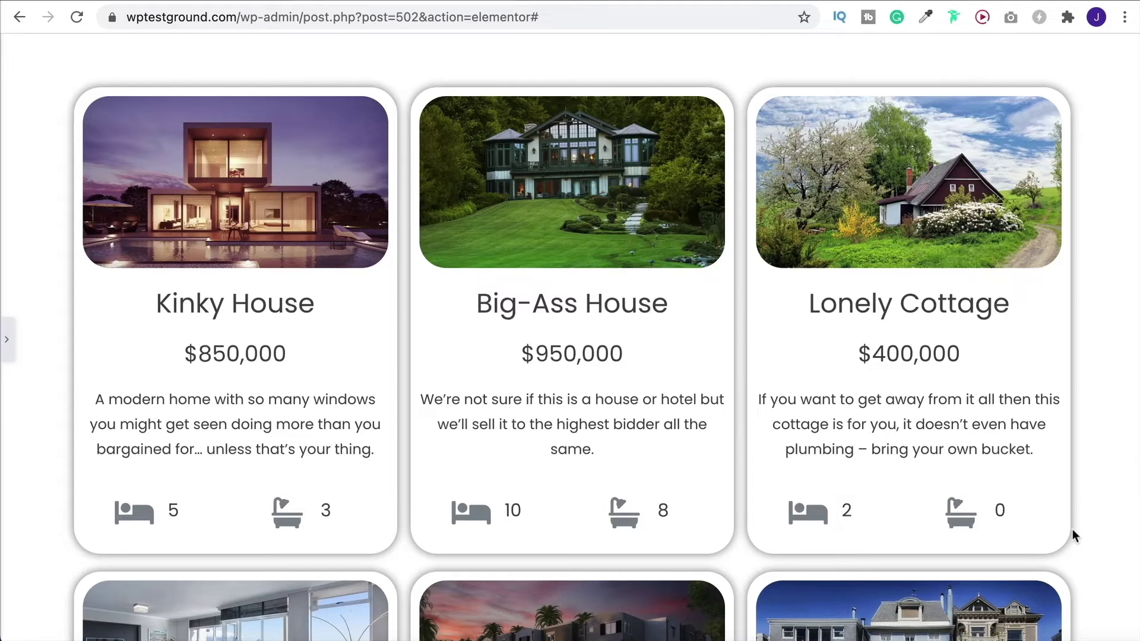
Step: Scroll up and down the WordPress admin page to look it over
scroll(1072, 531, down, 7)
scroll(1069, 530, up, 7)
scroll(978, 489, down, 5)
scroll(849, 351, up, 5)
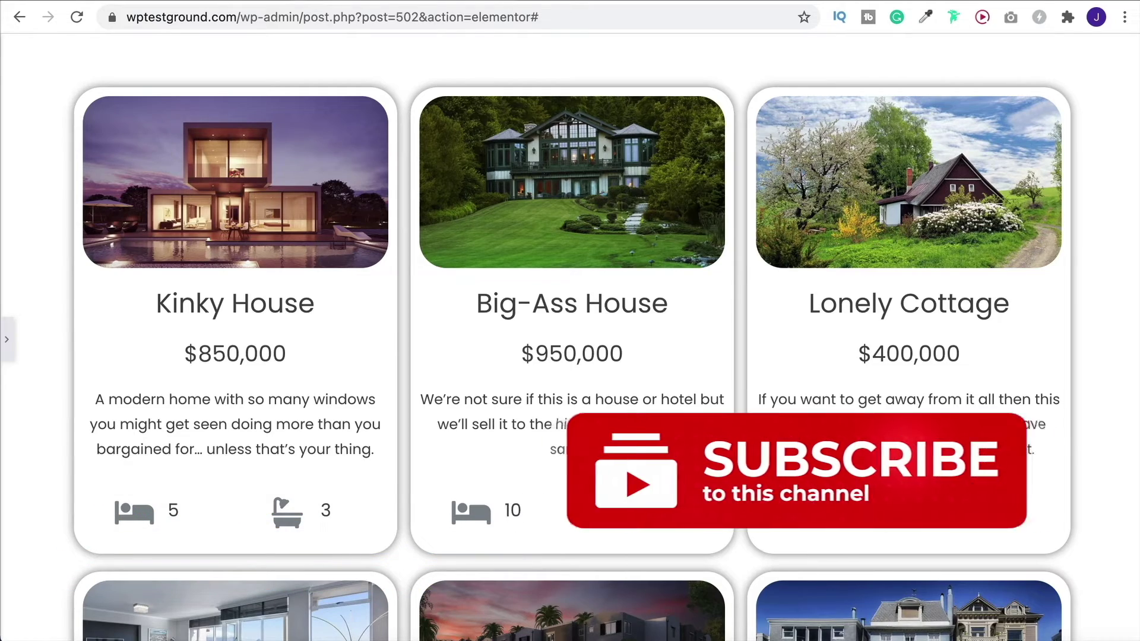
scroll(662, 521, down, 6)
scroll(83, 344, up, 6)
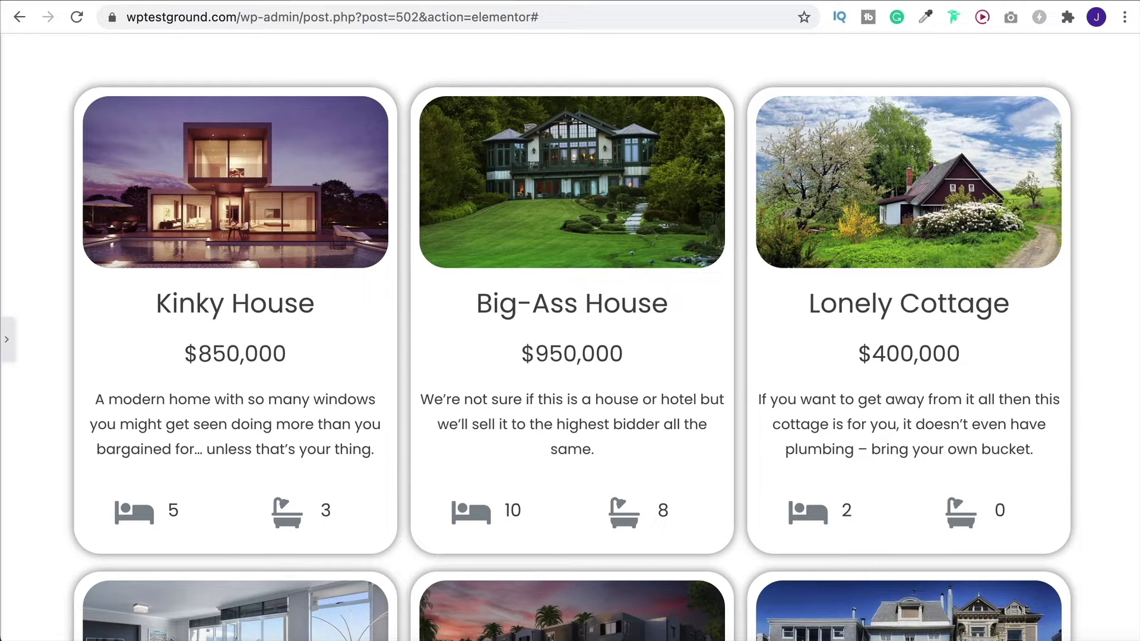
scroll(717, 331, down, 6)
scroll(717, 326, up, 6)
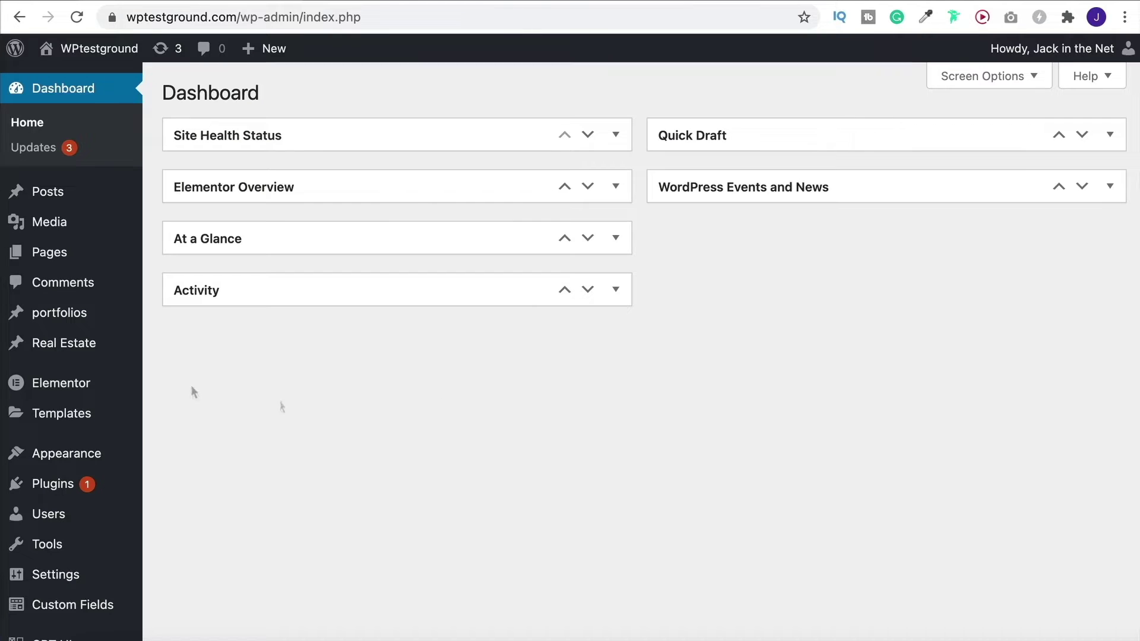
Step: Open the Cottage 1 entry from the Real Estate list, then return to the Dashboard
mouse_move(62, 341)
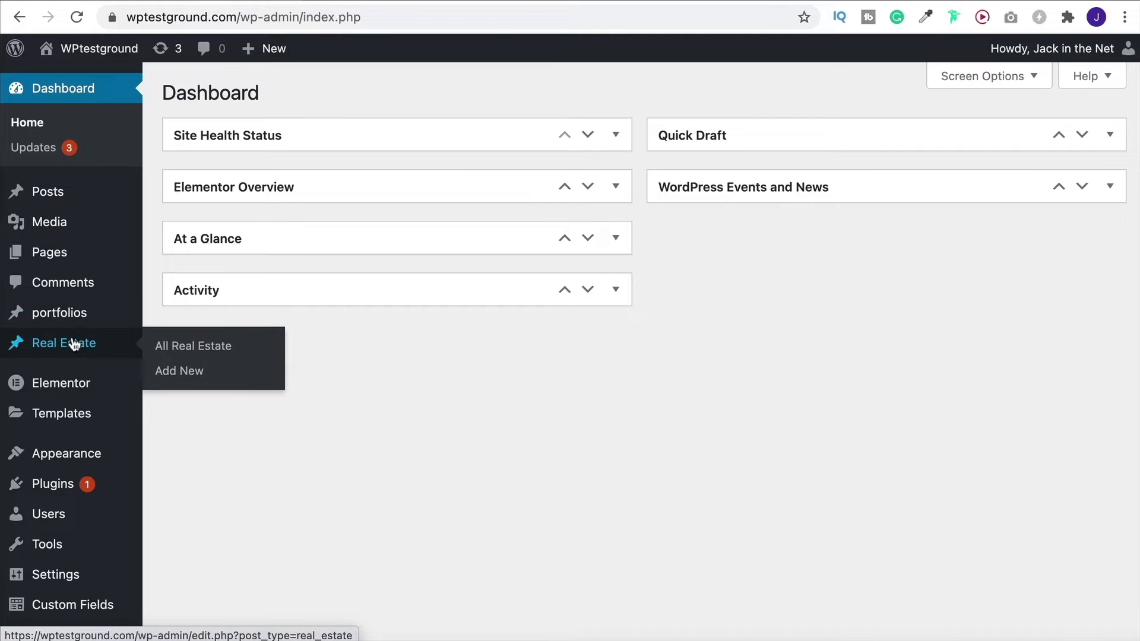
click(74, 344)
click(229, 361)
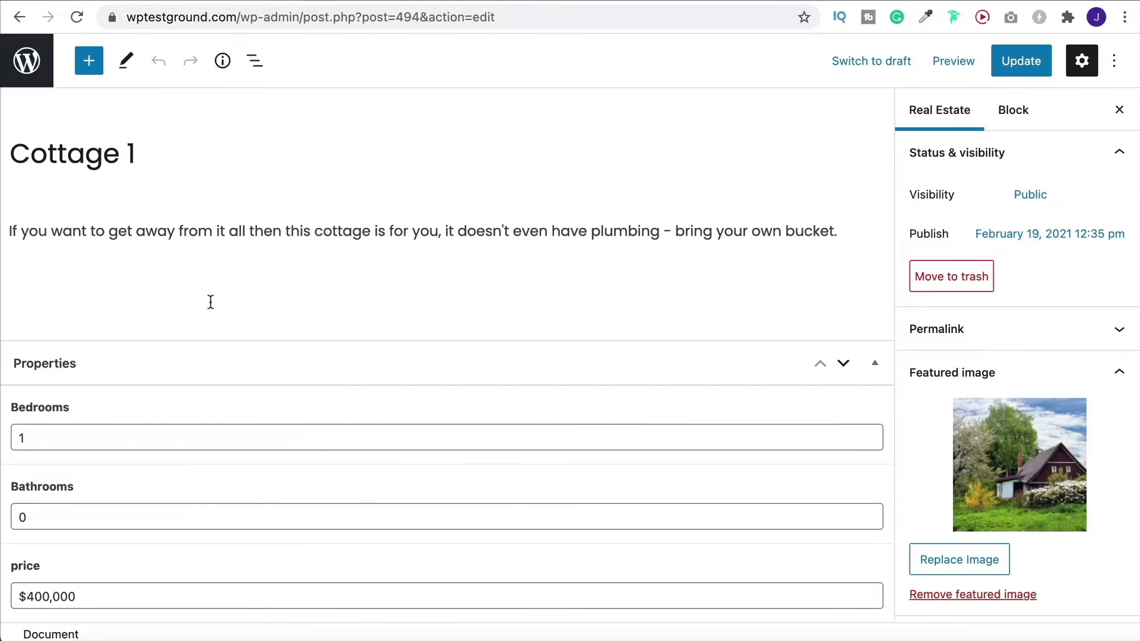
click(27, 60)
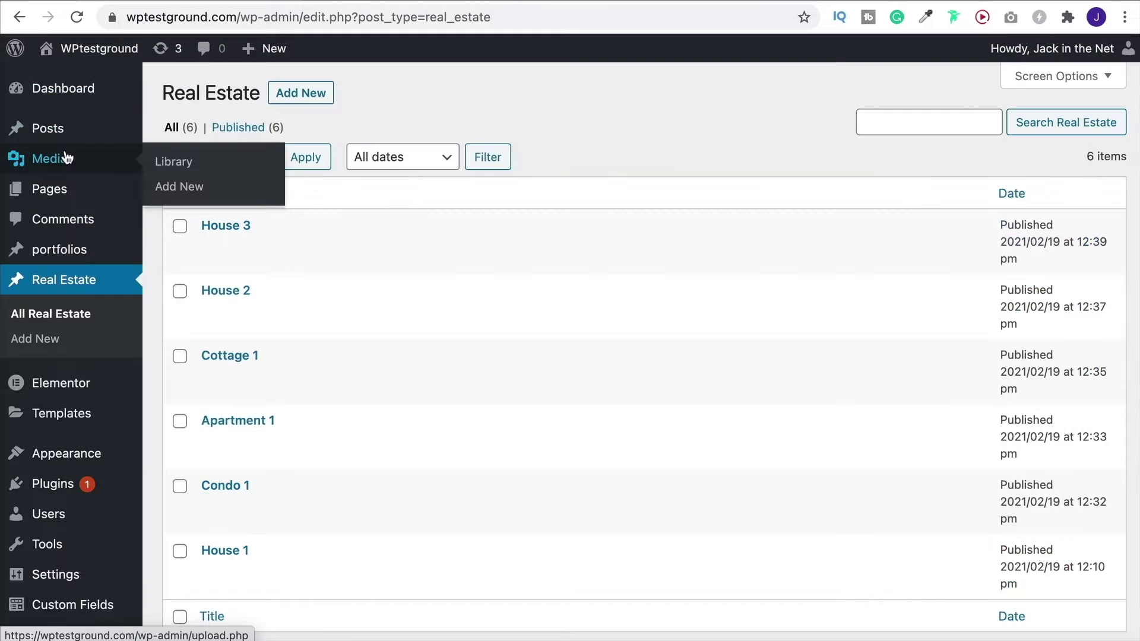
click(59, 95)
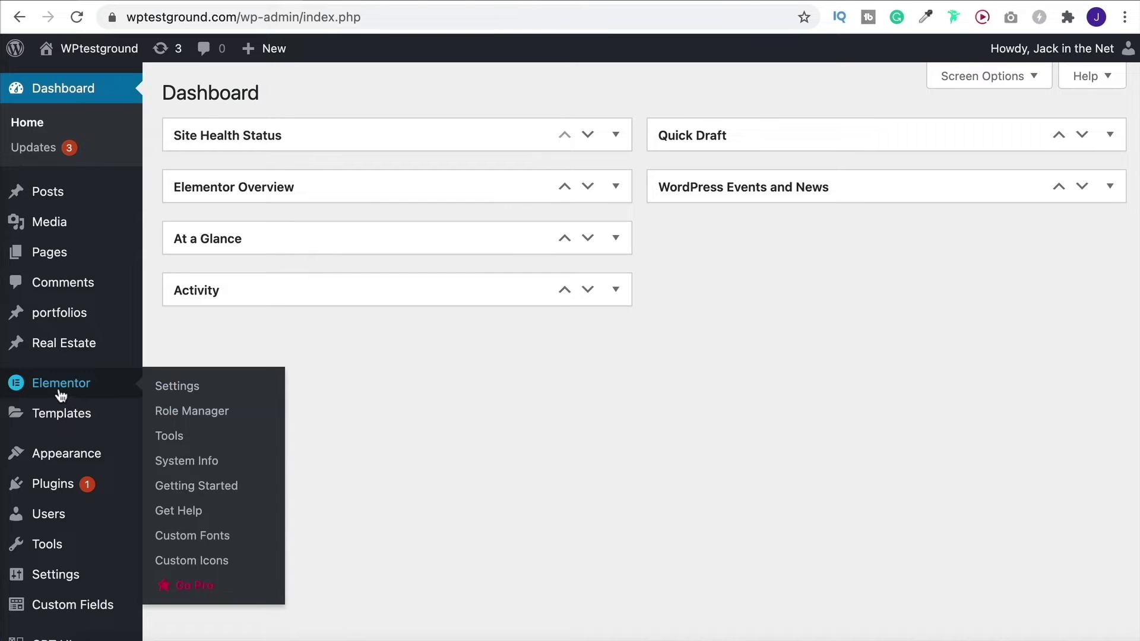
mouse_move(76, 418)
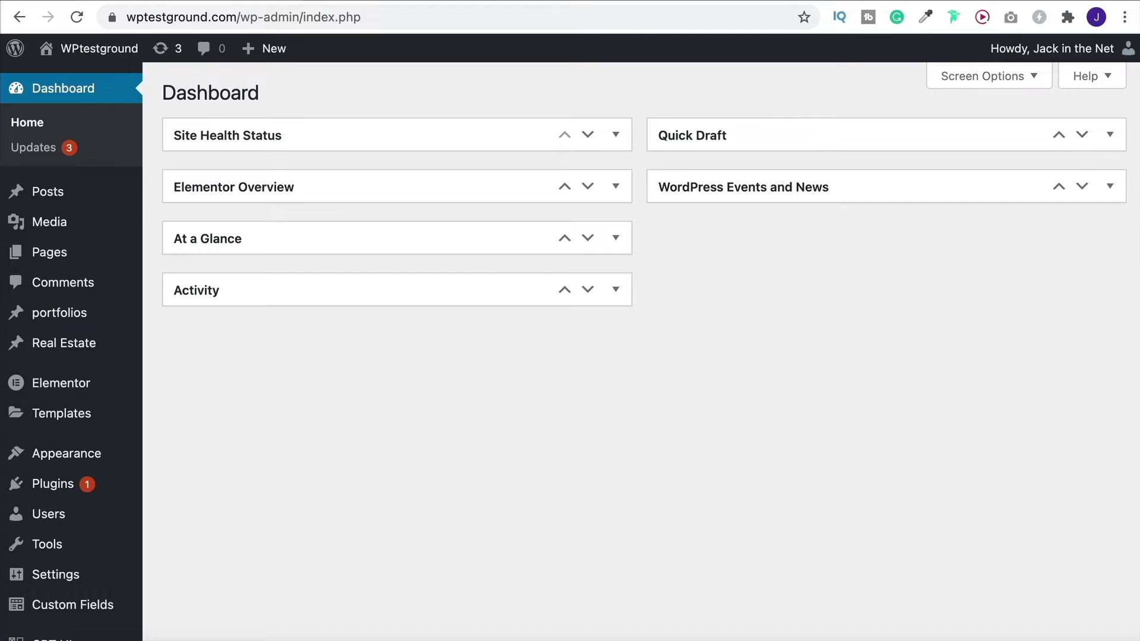
Step: Go to jackinthenet.com/ep in a new tab and choose Buy Now on the Plus plan for 3 sites
key(super+t)
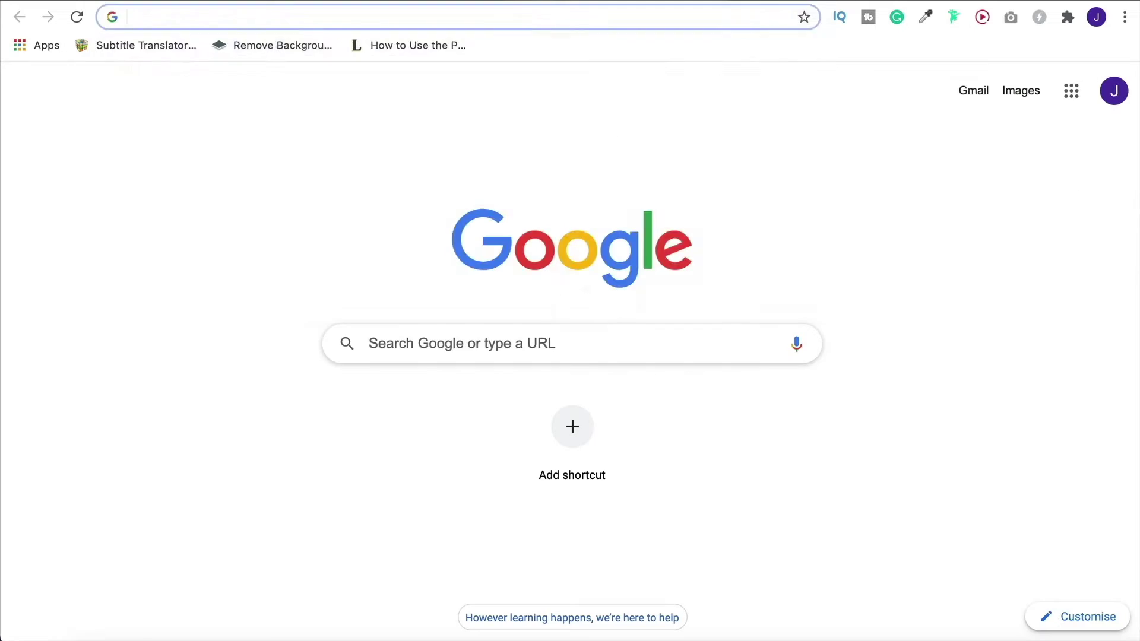
text(jackinthenet.com/e)
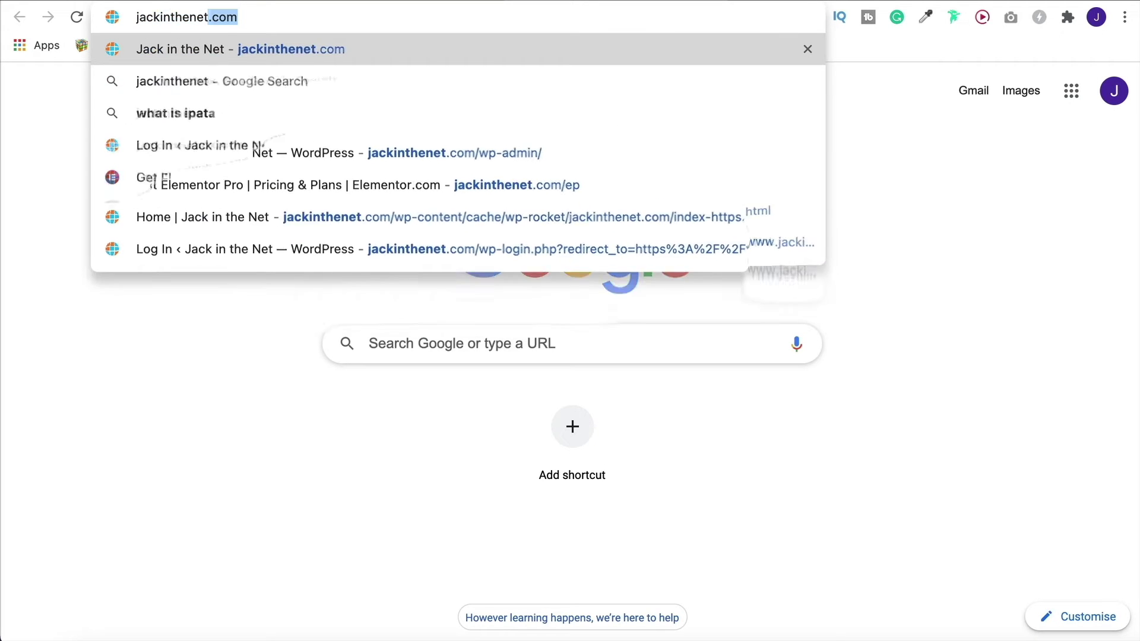
text(p)
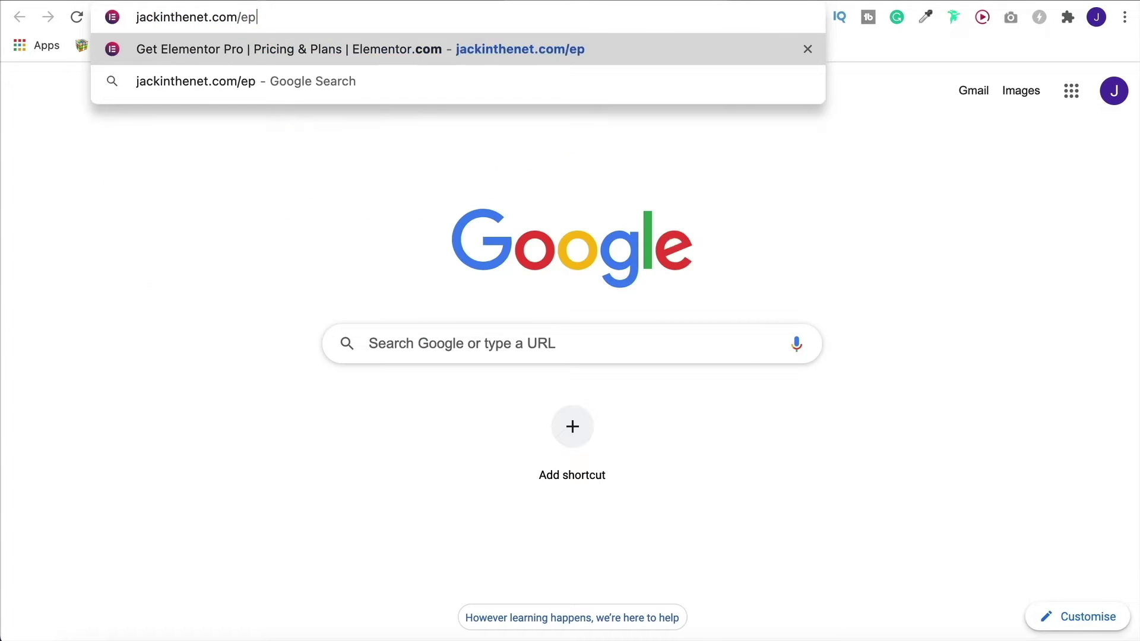
key(Return)
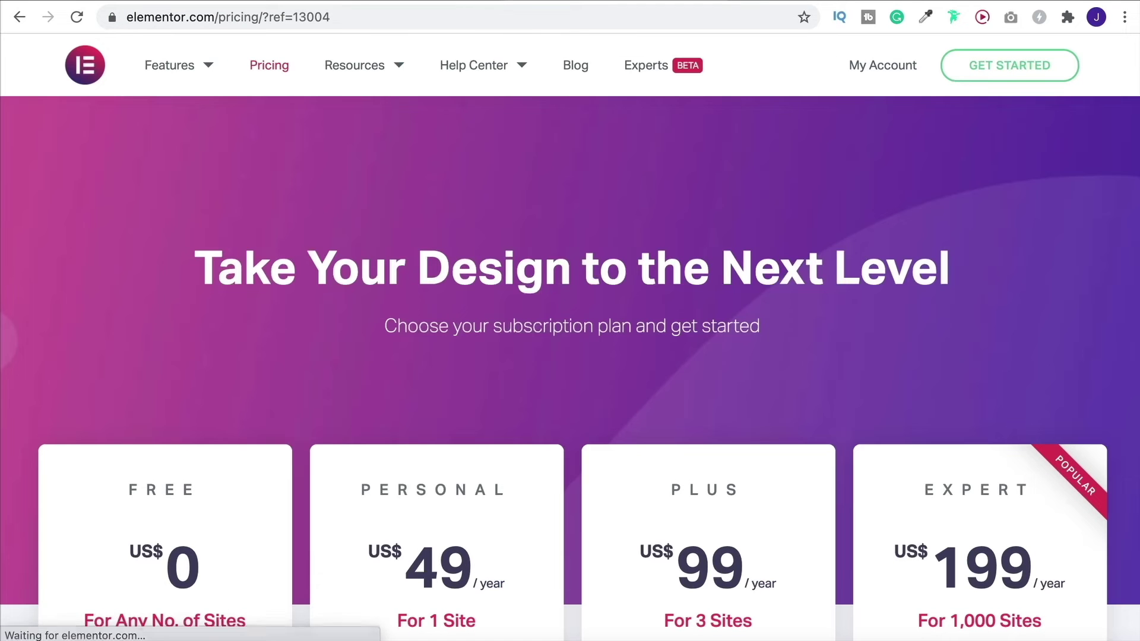
scroll(1101, 95, down, 2)
scroll(1102, 95, down, 3)
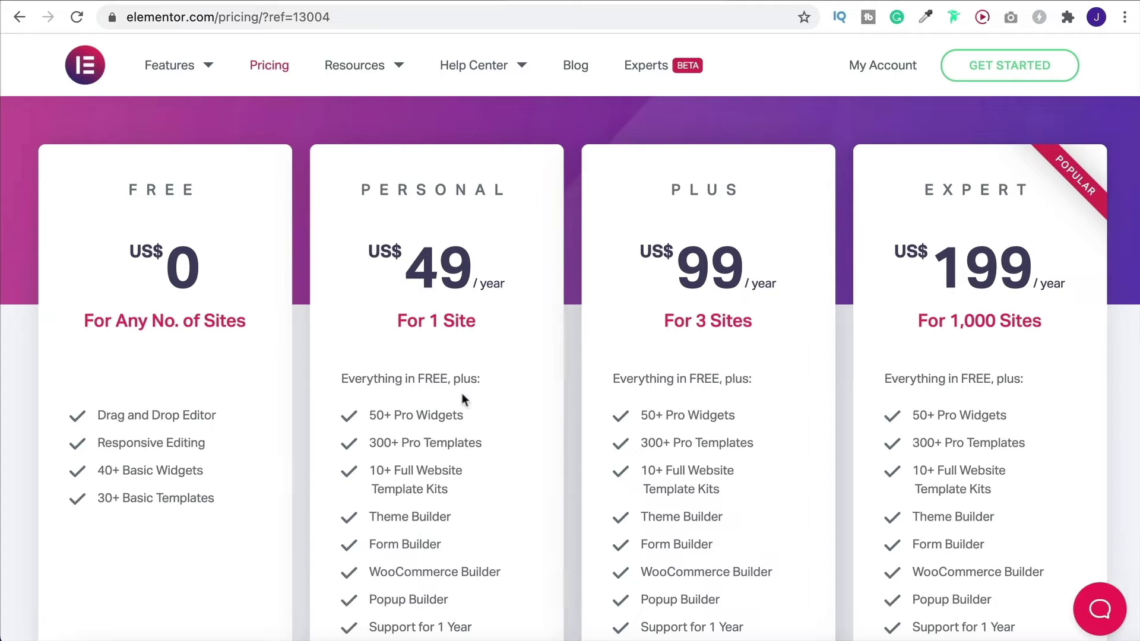
scroll(742, 327, down, 5)
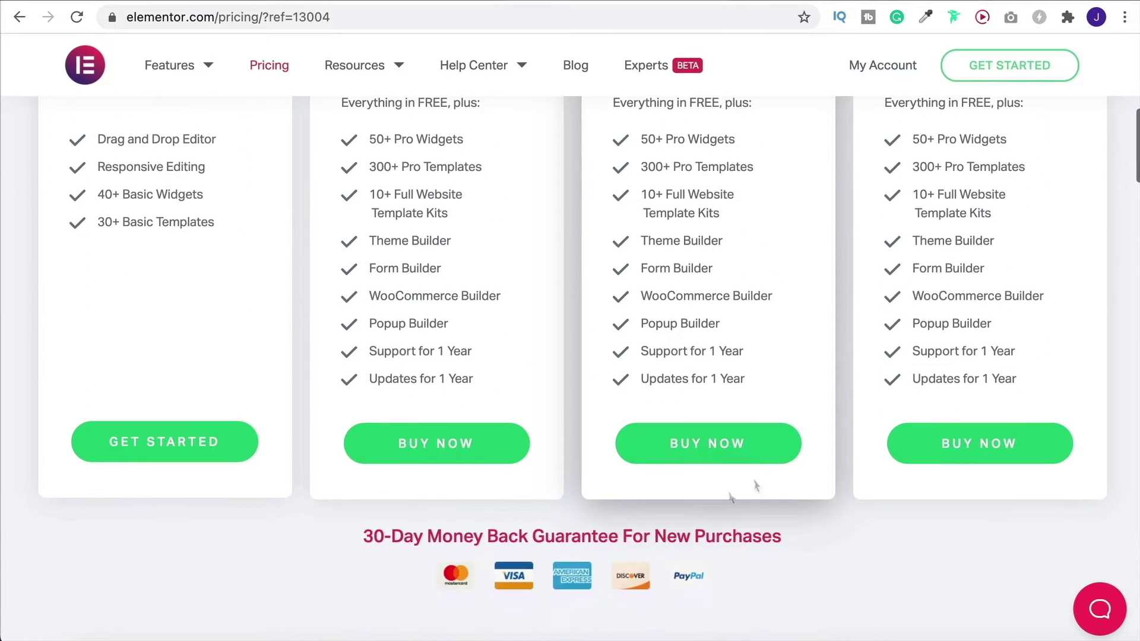
click(742, 463)
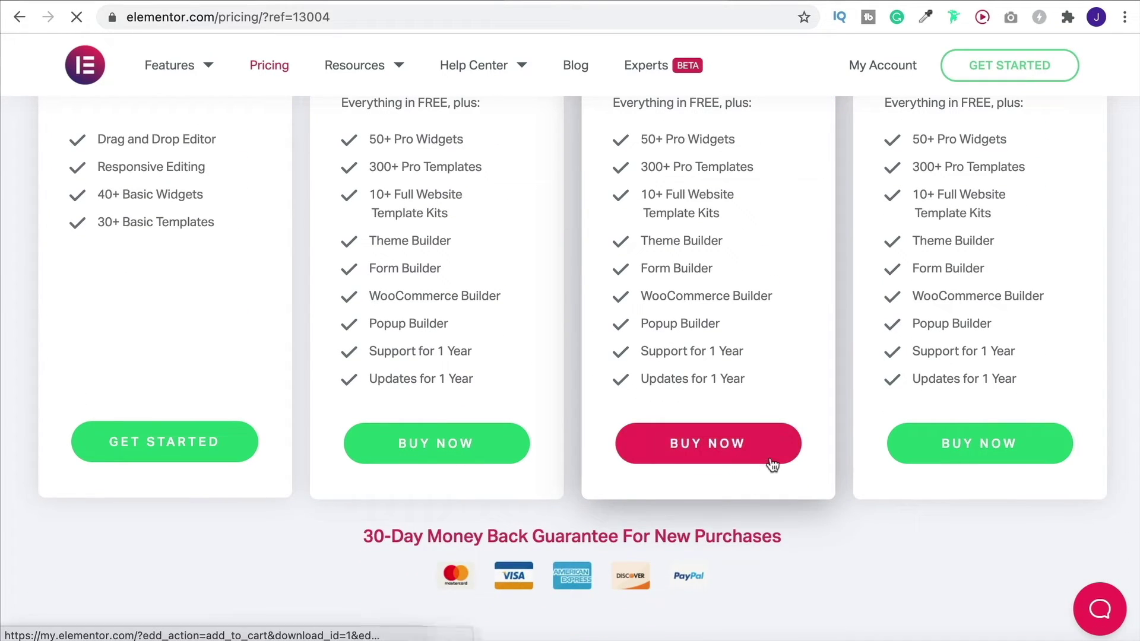
scroll(588, 407, down, 3)
scroll(589, 406, up, 3)
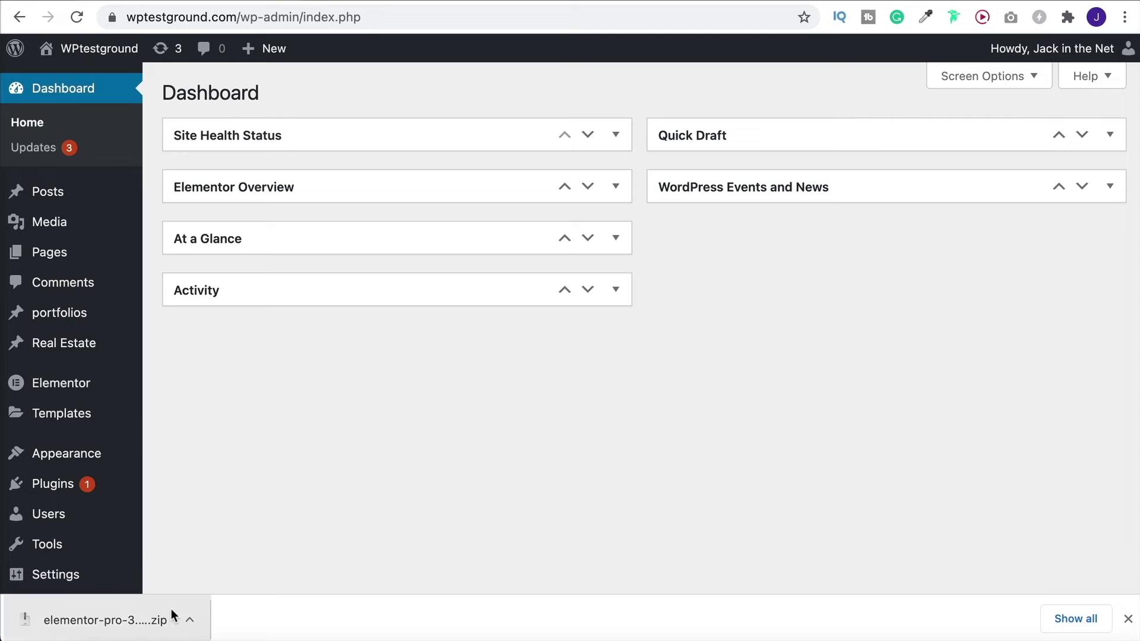
Step: Upload the Elementor Pro zip, install and activate it, then connect and activate its licence
mouse_move(75, 493)
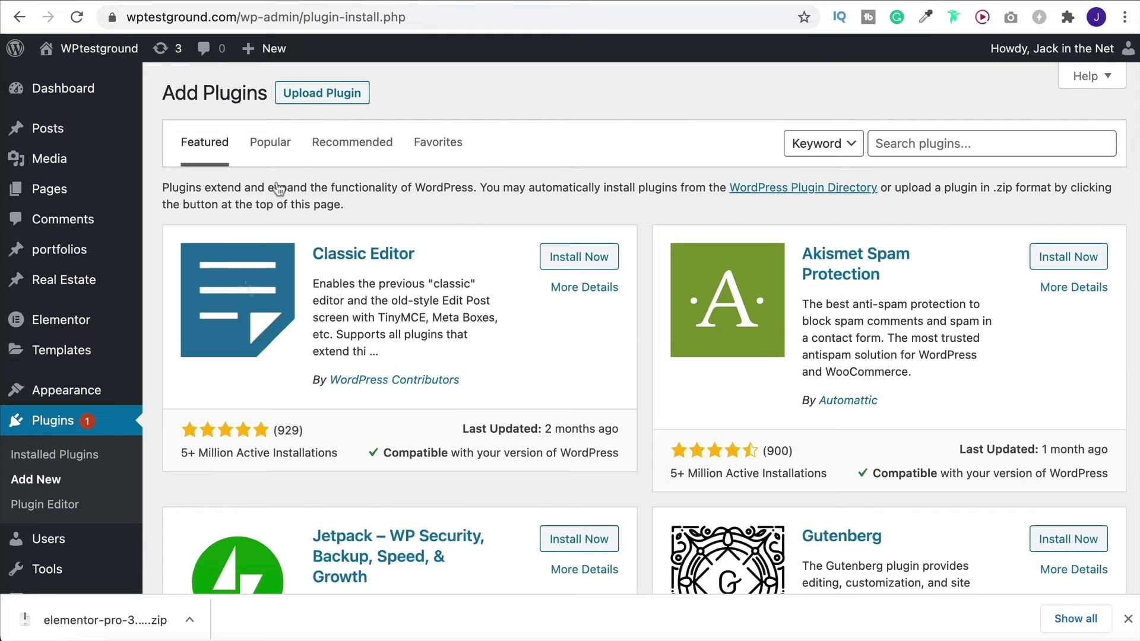
click(322, 95)
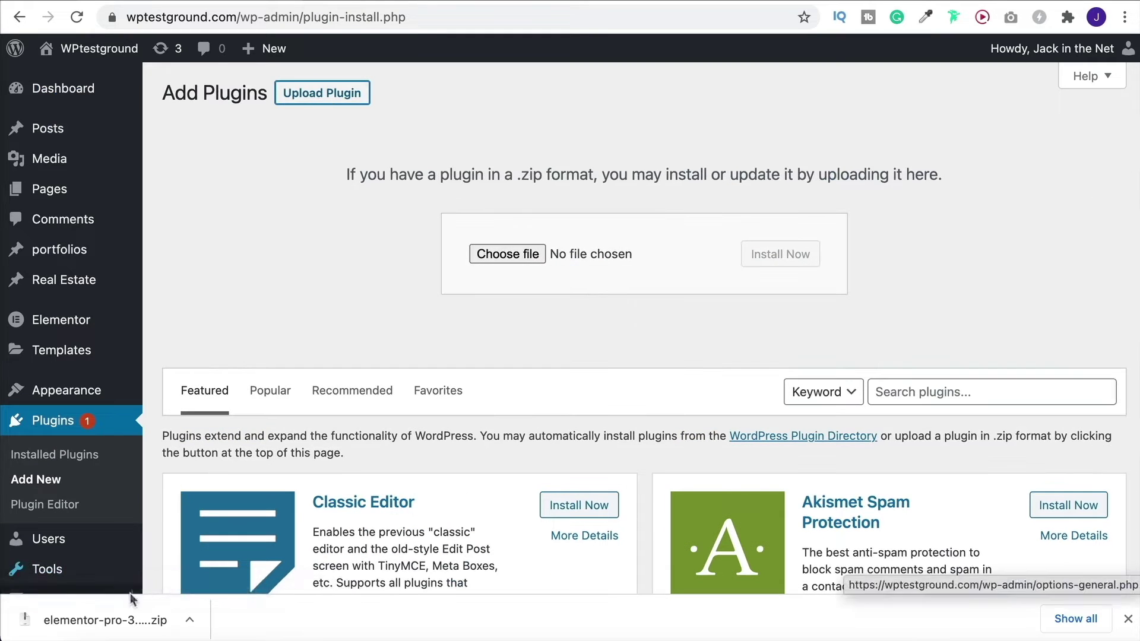
drag(119, 620, 505, 254)
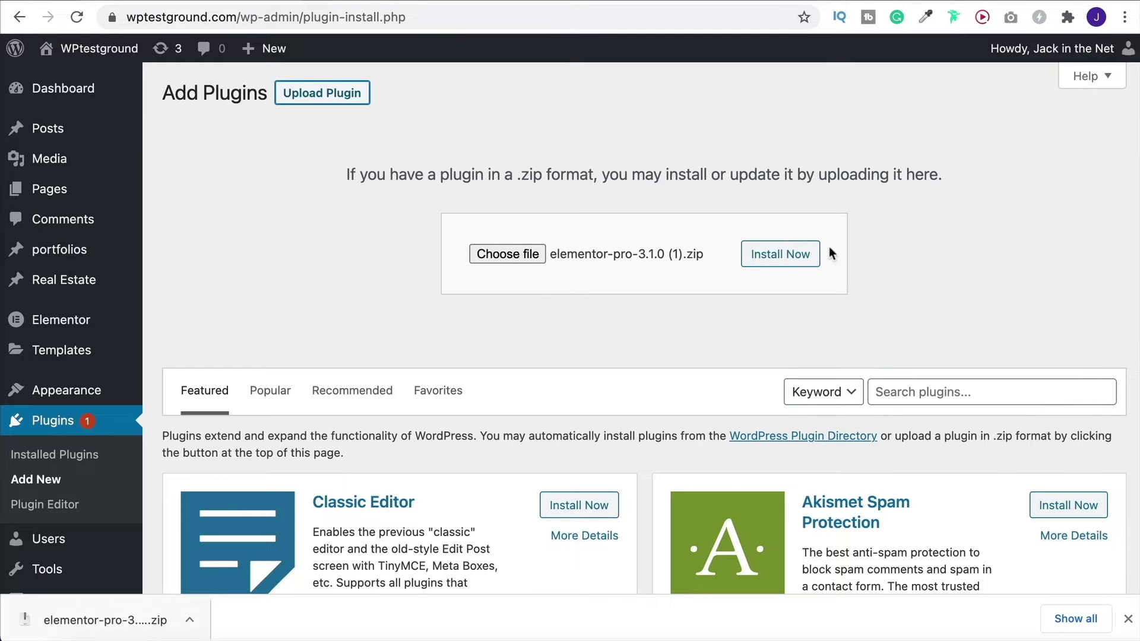
click(799, 256)
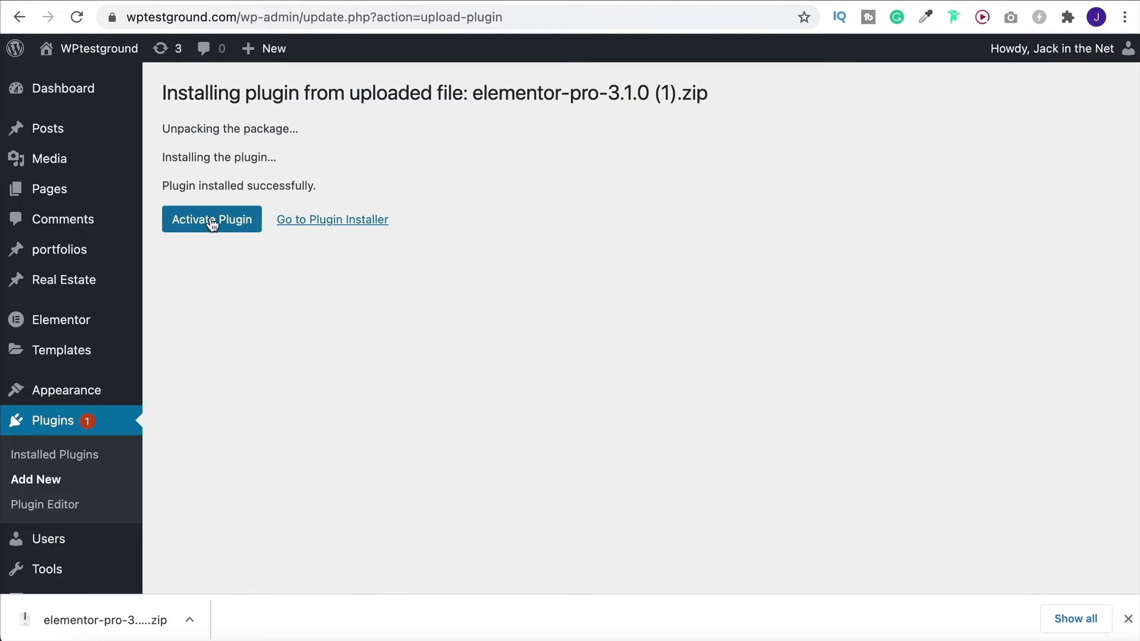
click(211, 220)
click(1127, 620)
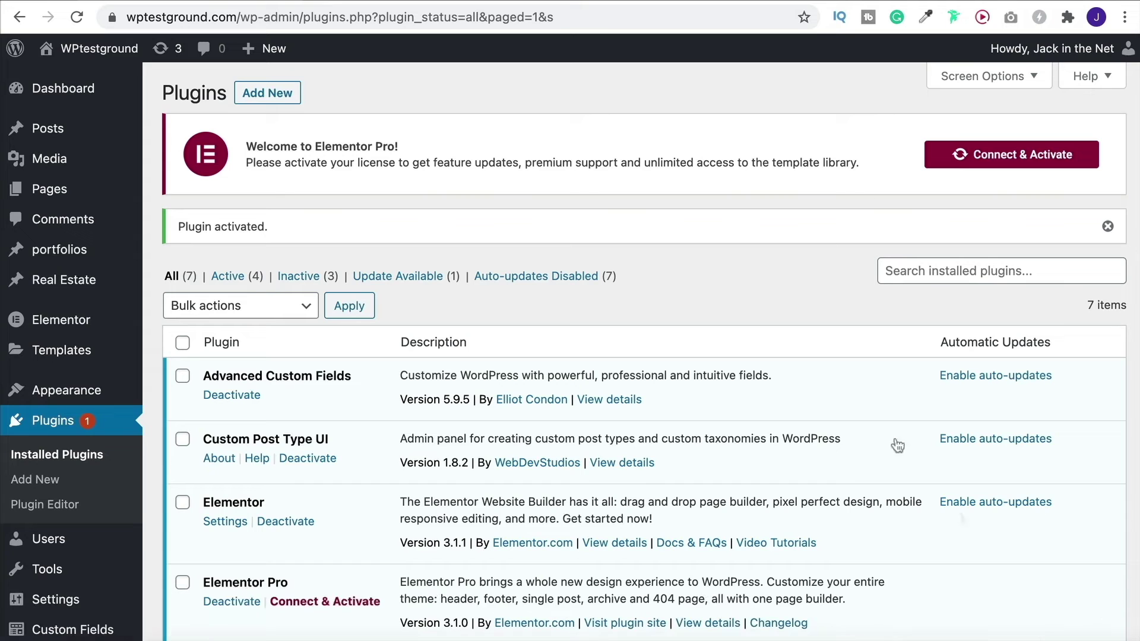
click(1005, 166)
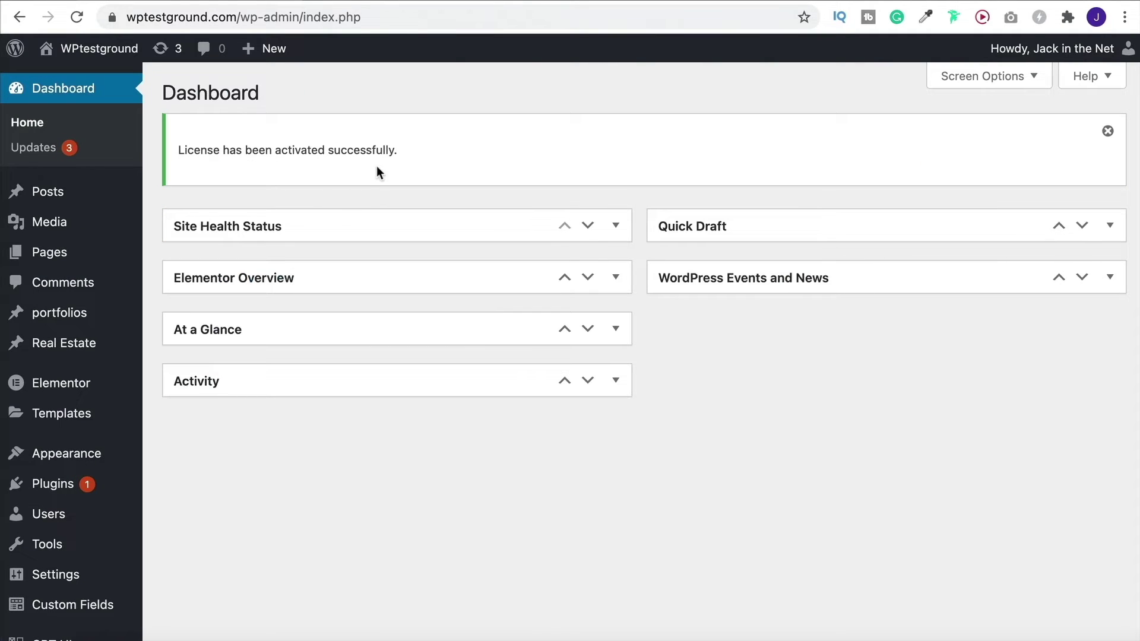
Step: Search plugins for 'cust', install and activate Elementor Custom Skin, and dismiss its PRO notice
mouse_move(31, 410)
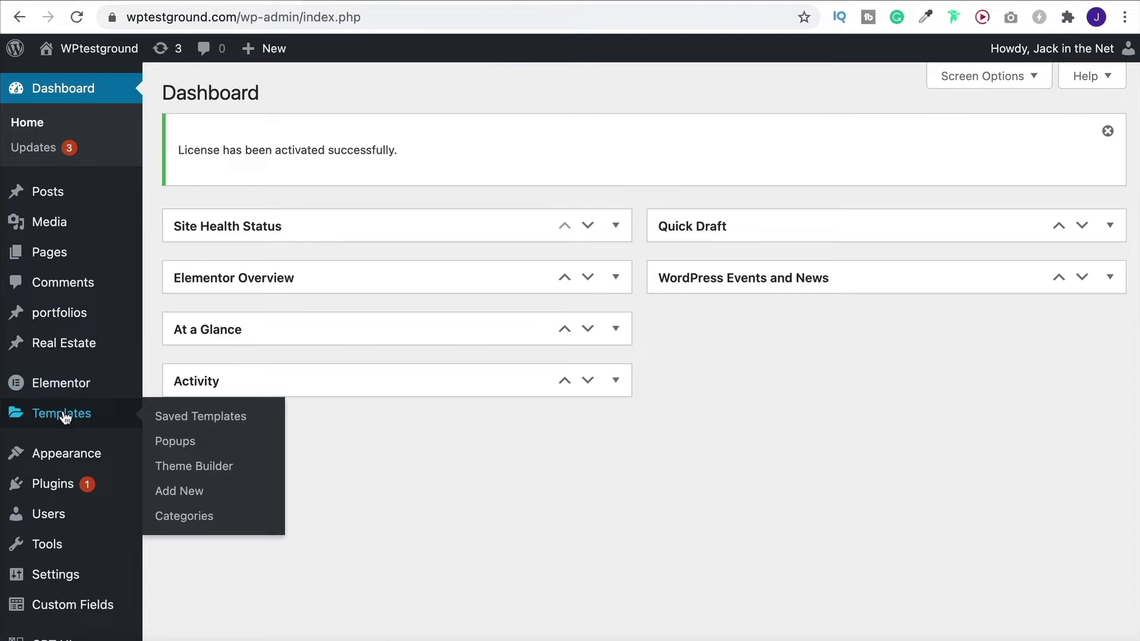
click(198, 467)
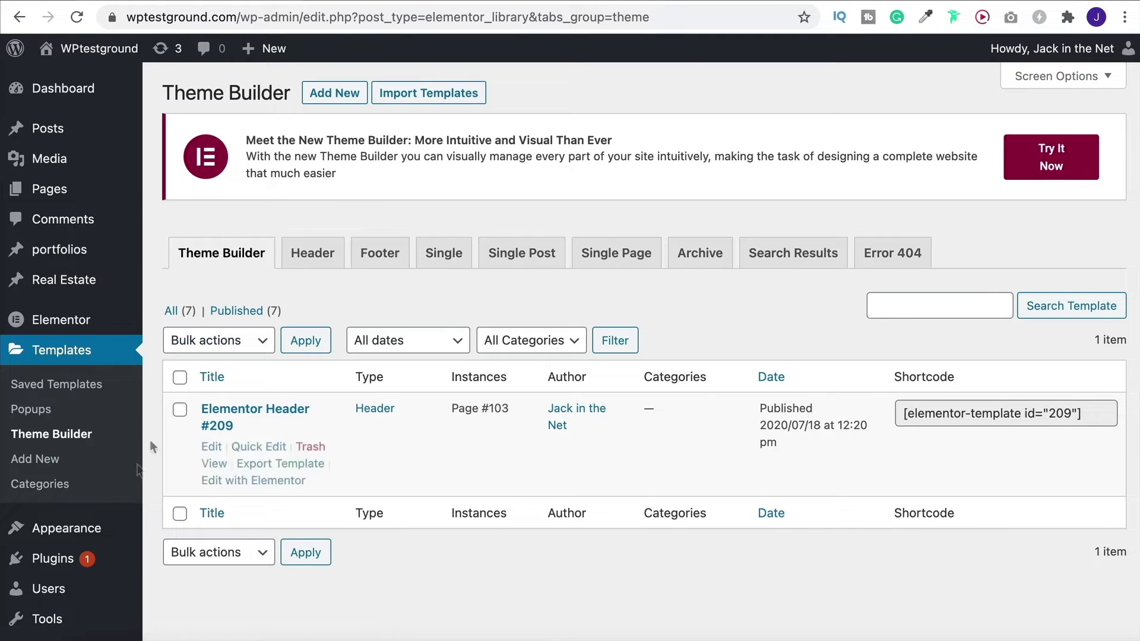
mouse_move(64, 556)
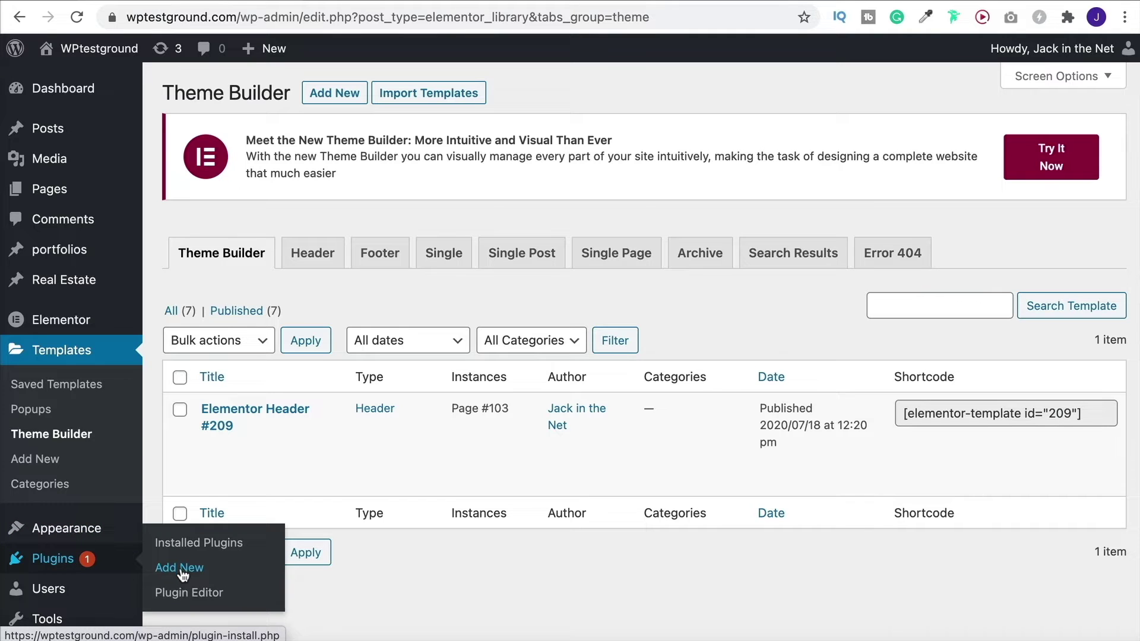
click(181, 568)
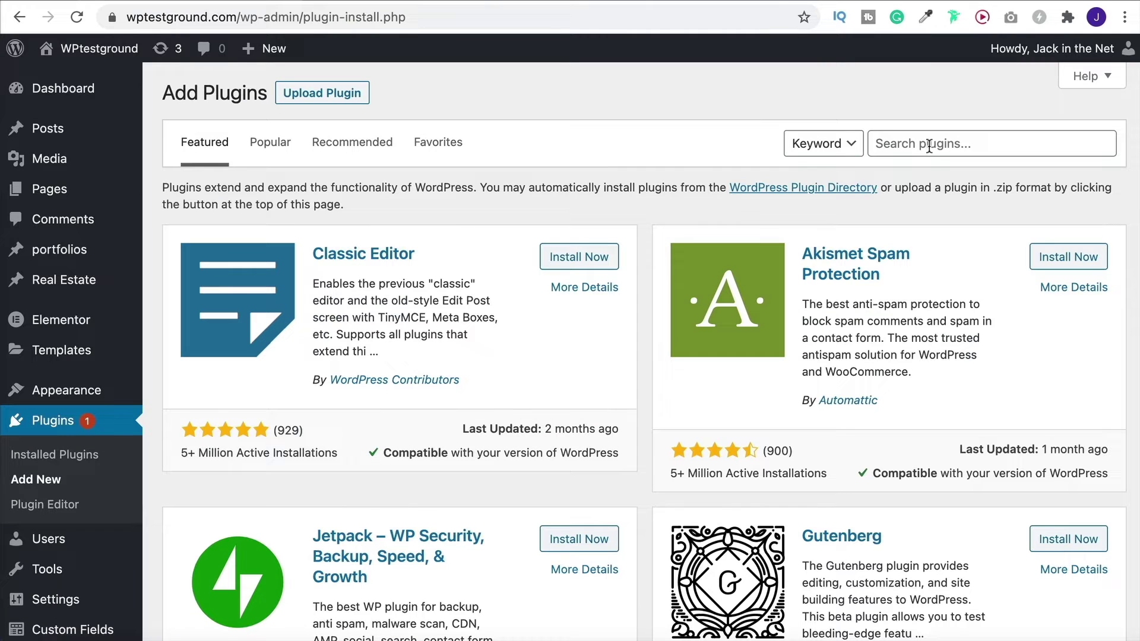
click(930, 146)
text(custom skin)
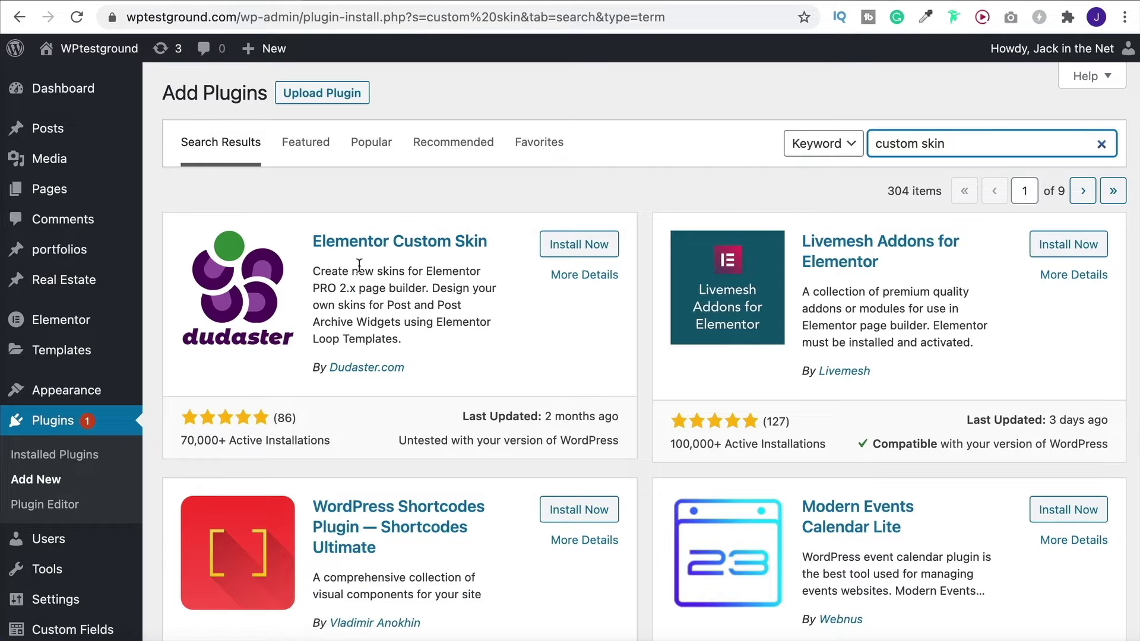
click(580, 246)
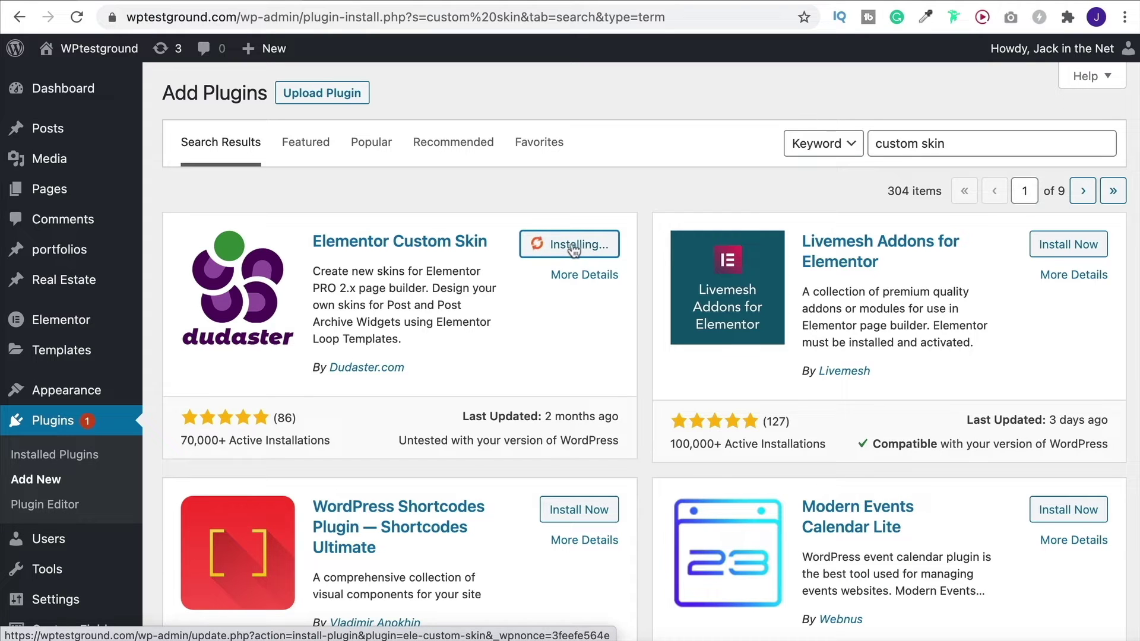
click(573, 246)
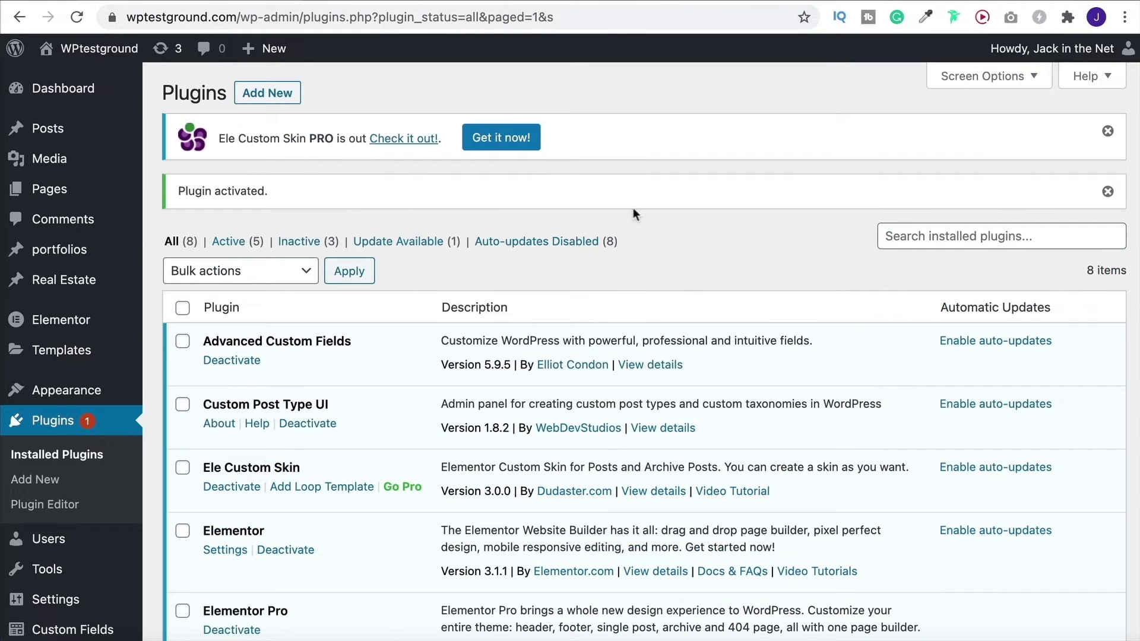
click(1108, 136)
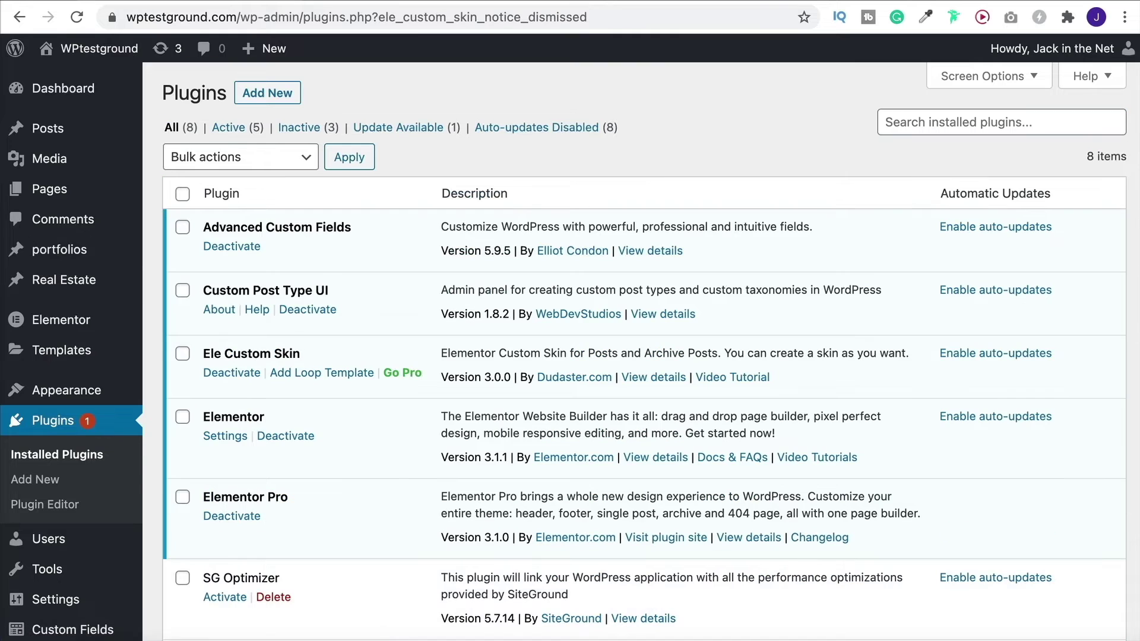
Step: Add a new Loop template in Theme Builder and name it 'Properties Loop'
mouse_move(51, 353)
click(201, 404)
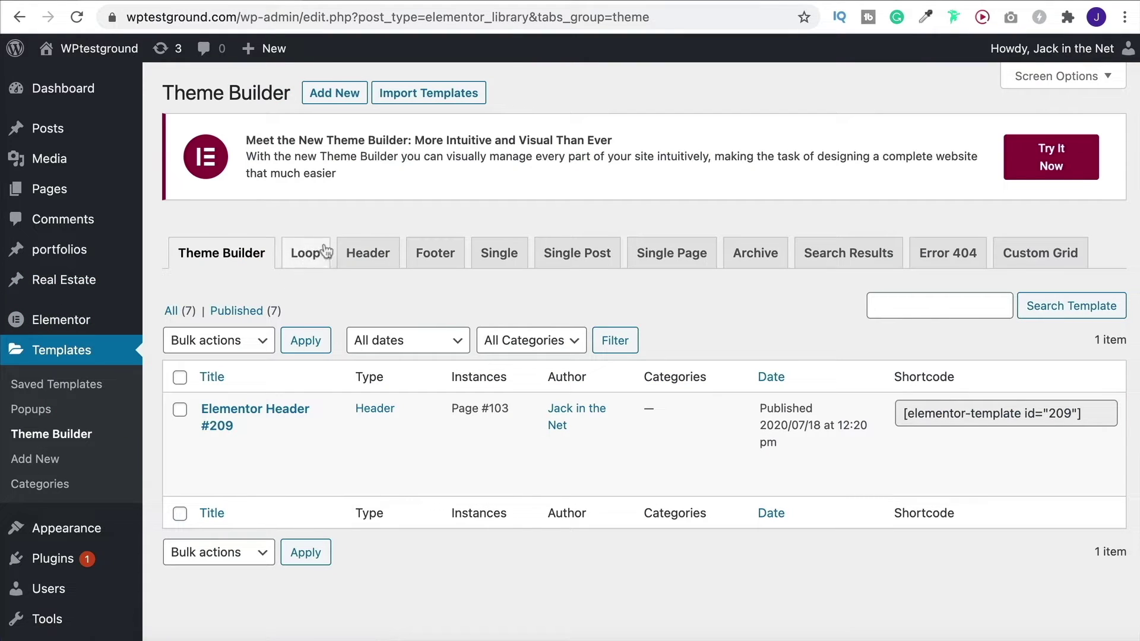
click(310, 254)
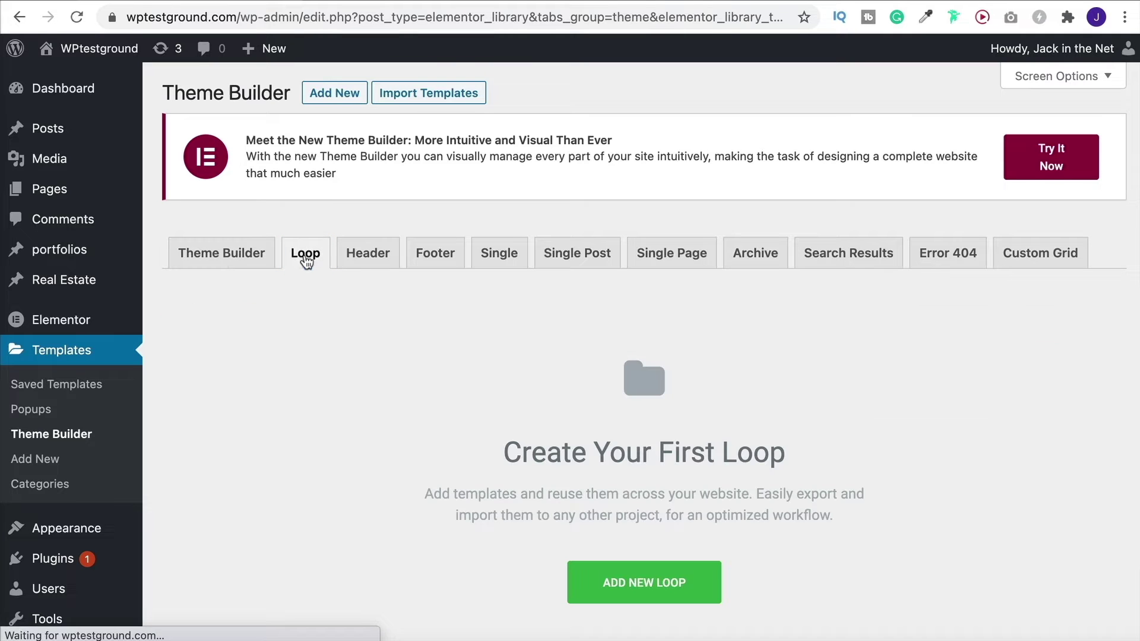
click(691, 598)
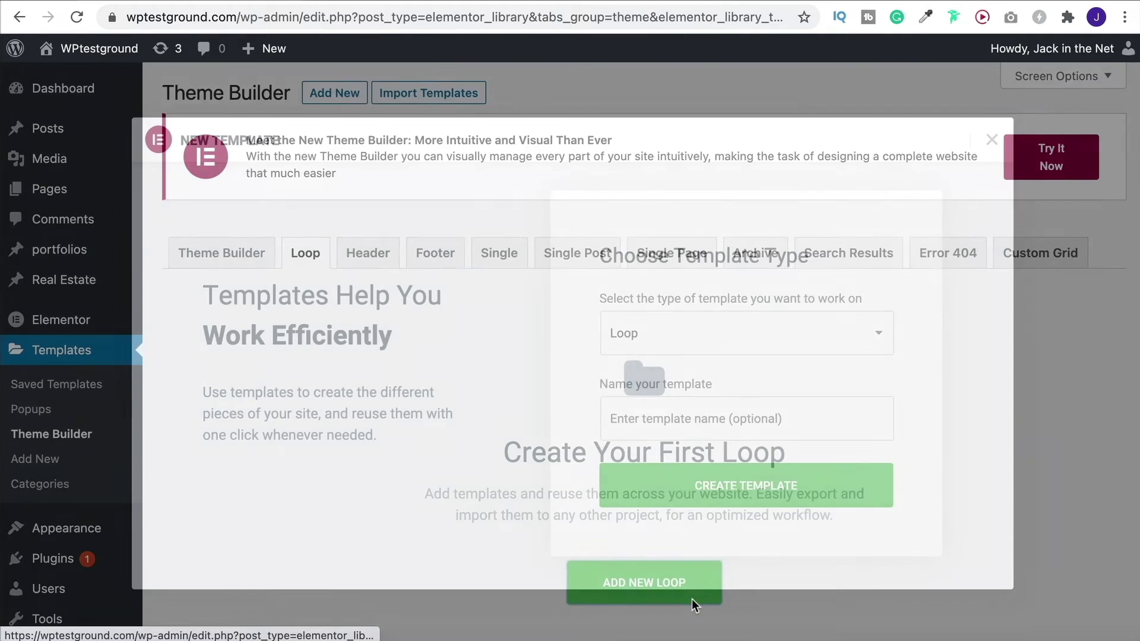
click(678, 418)
text(Proper)
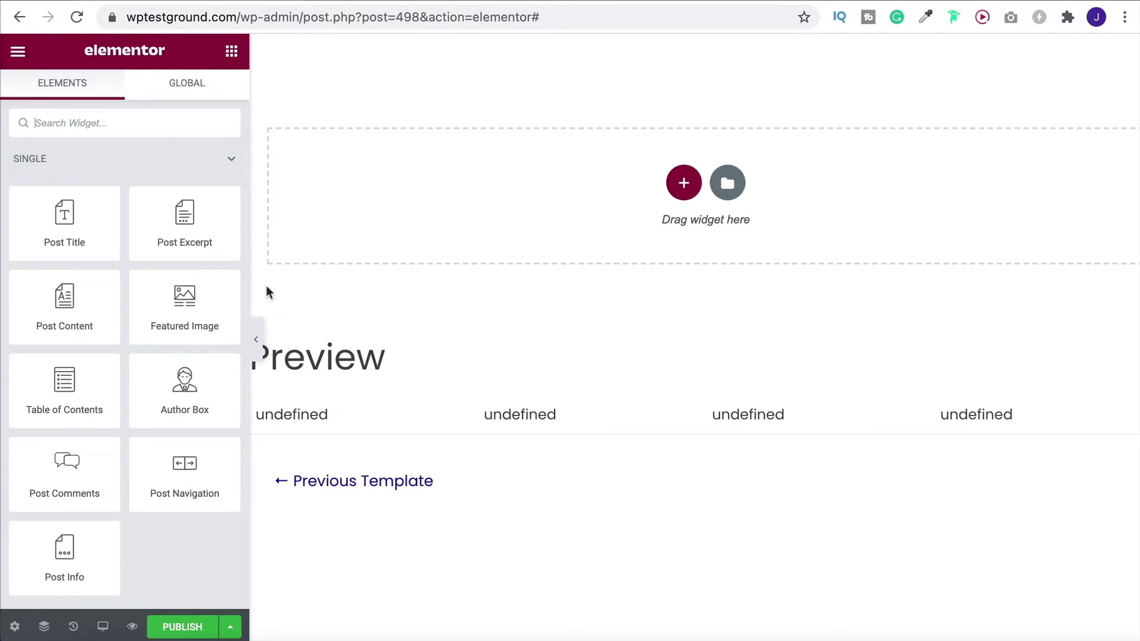
Step: Add a Featured Image and a centred H2 Post Title to the loop template
drag(180, 302, 454, 212)
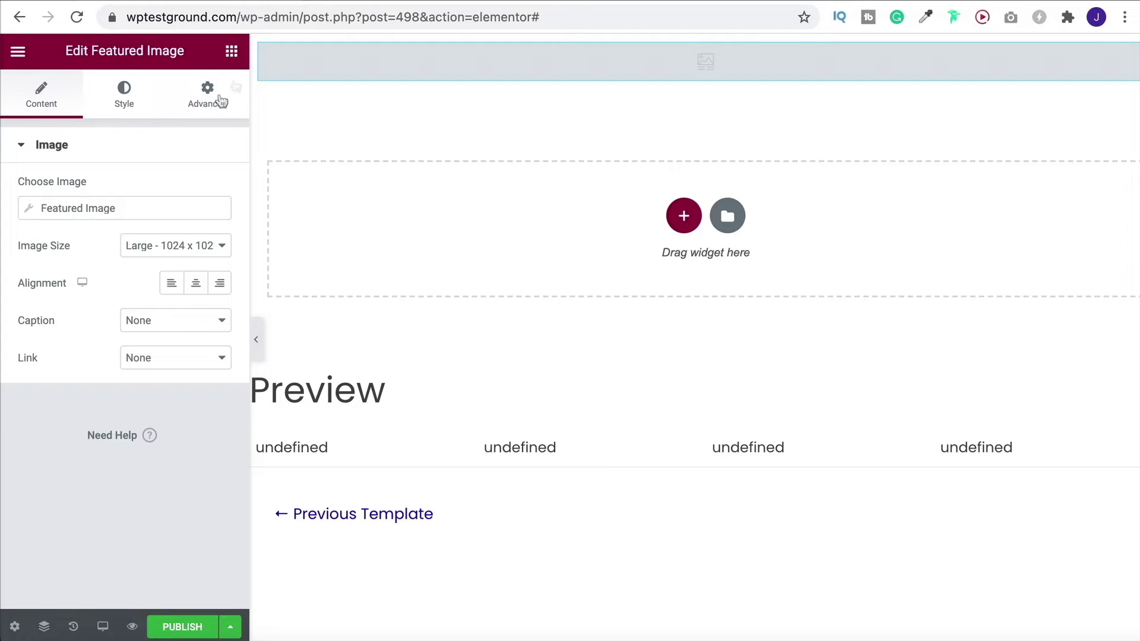
click(233, 53)
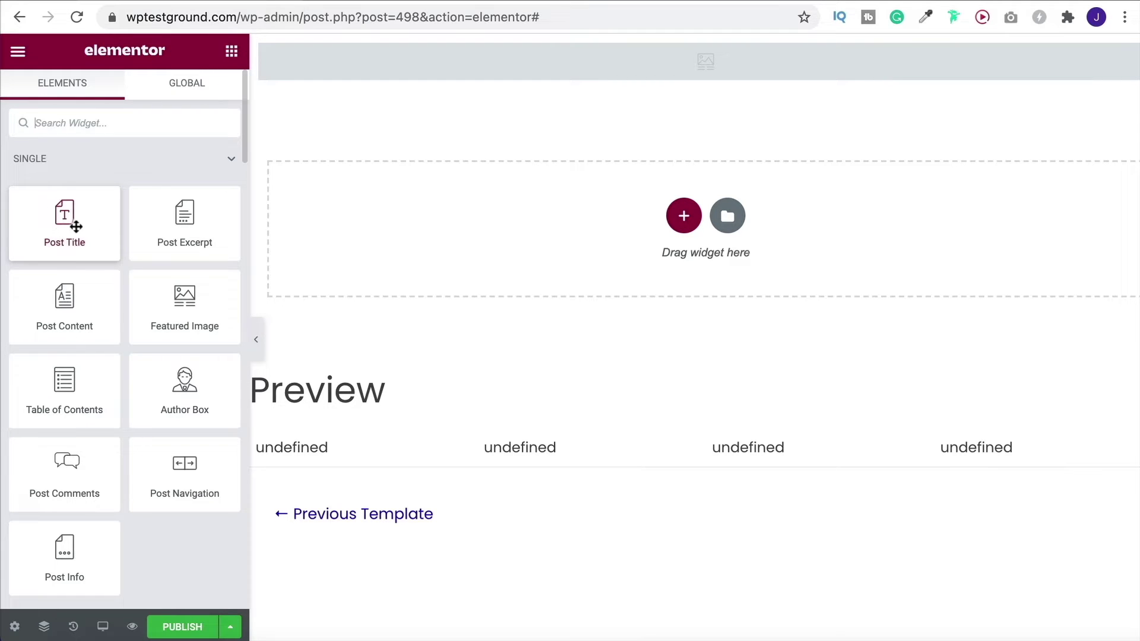
drag(76, 226, 446, 78)
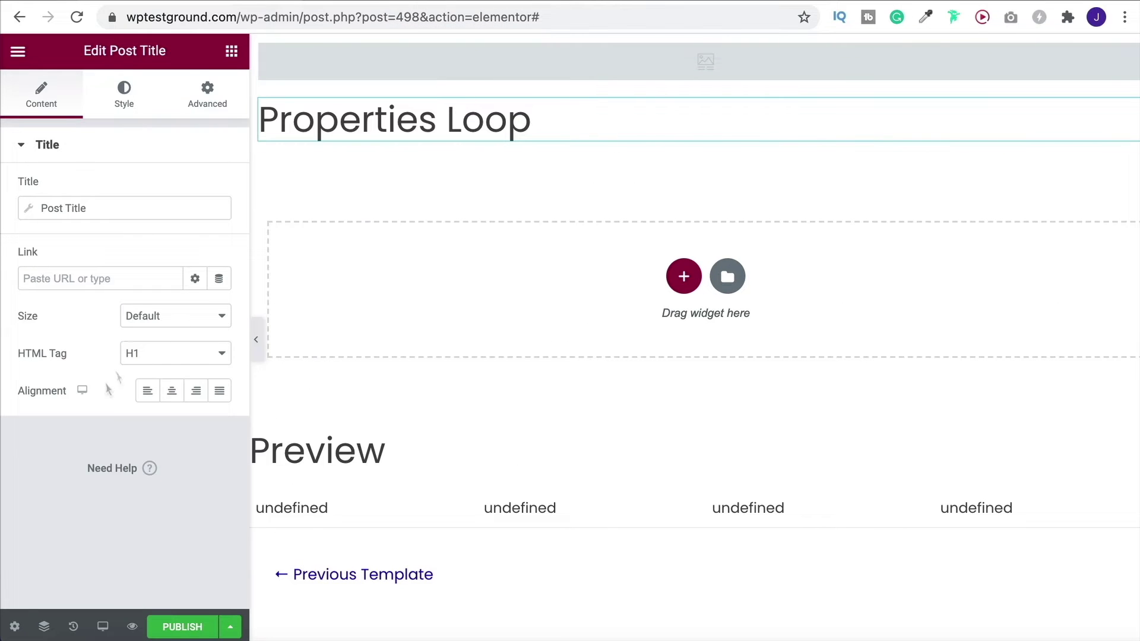
click(148, 354)
click(149, 369)
click(171, 391)
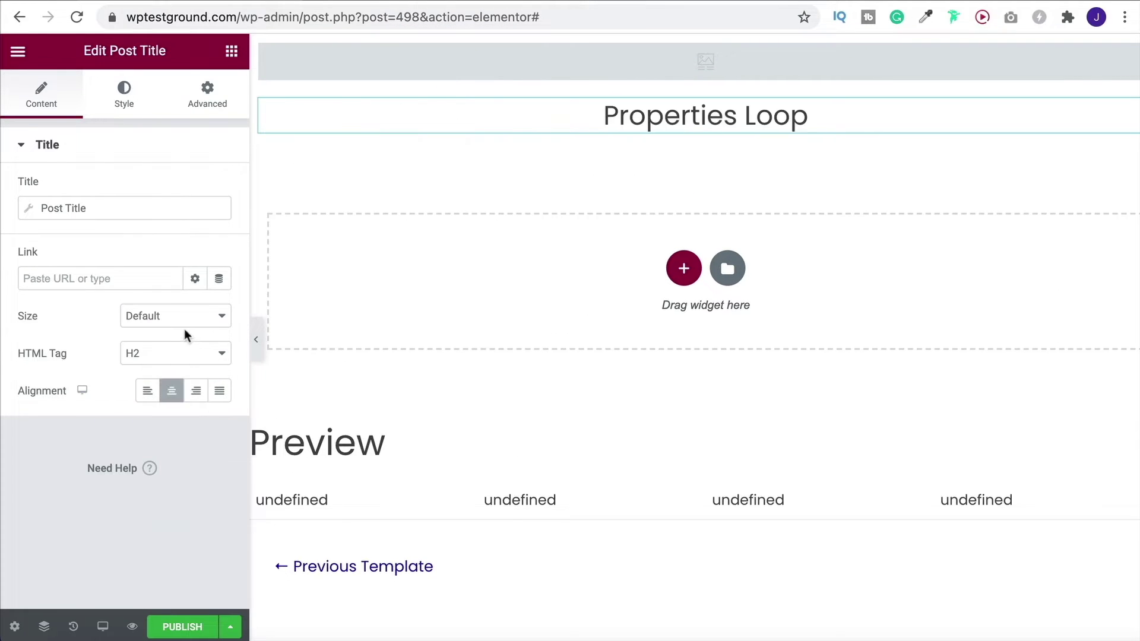
Step: Add a Post Content widget below the title
click(232, 51)
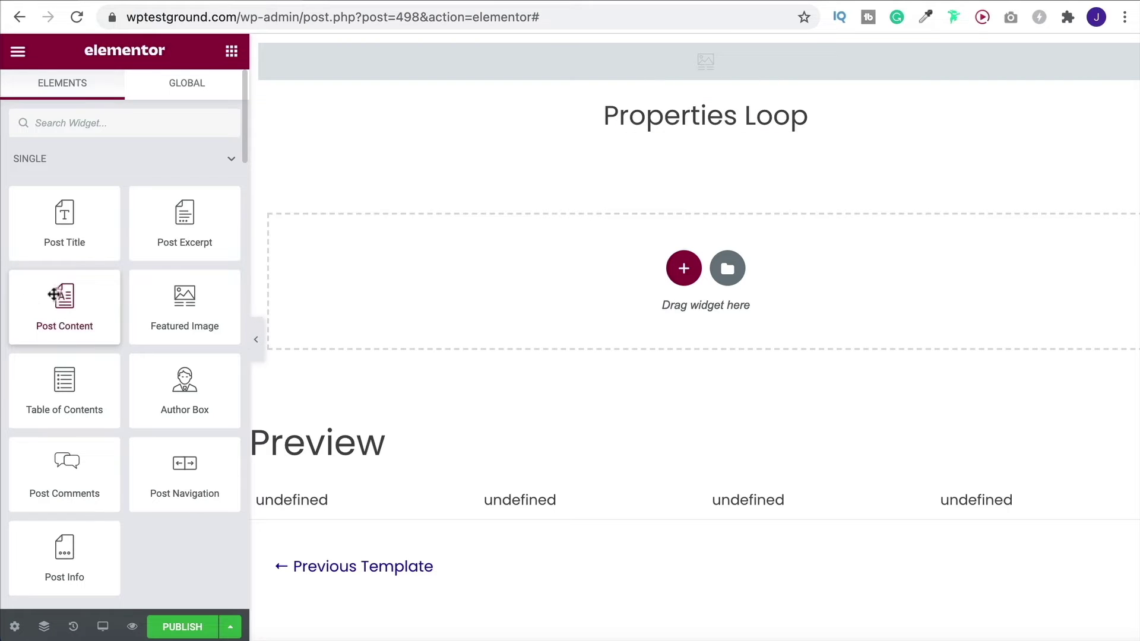
drag(60, 299, 690, 127)
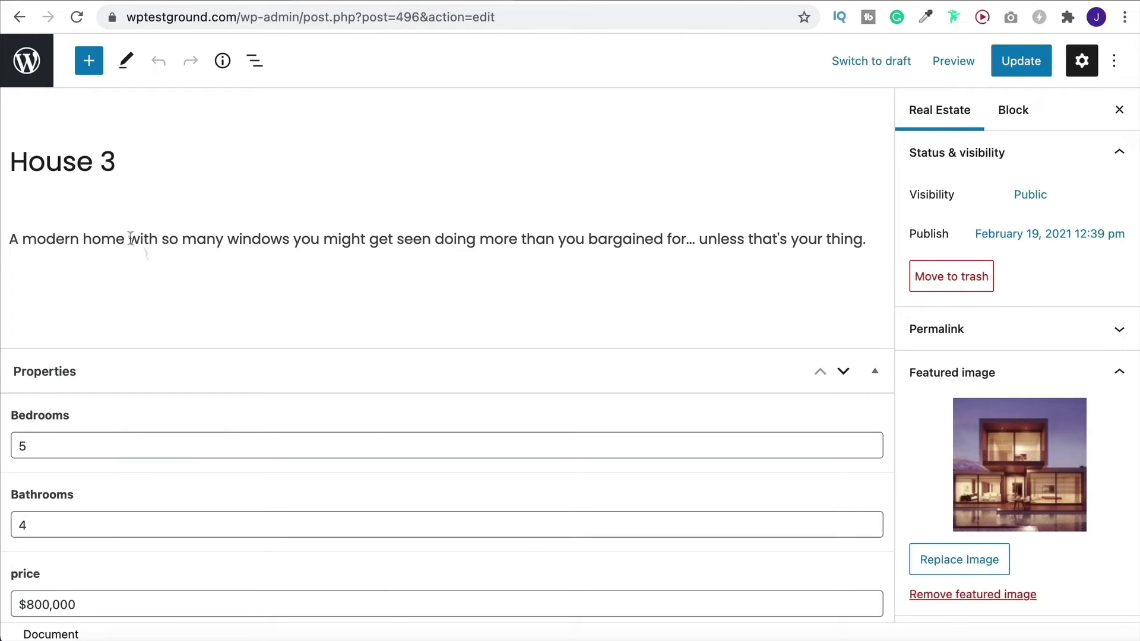
click(130, 238)
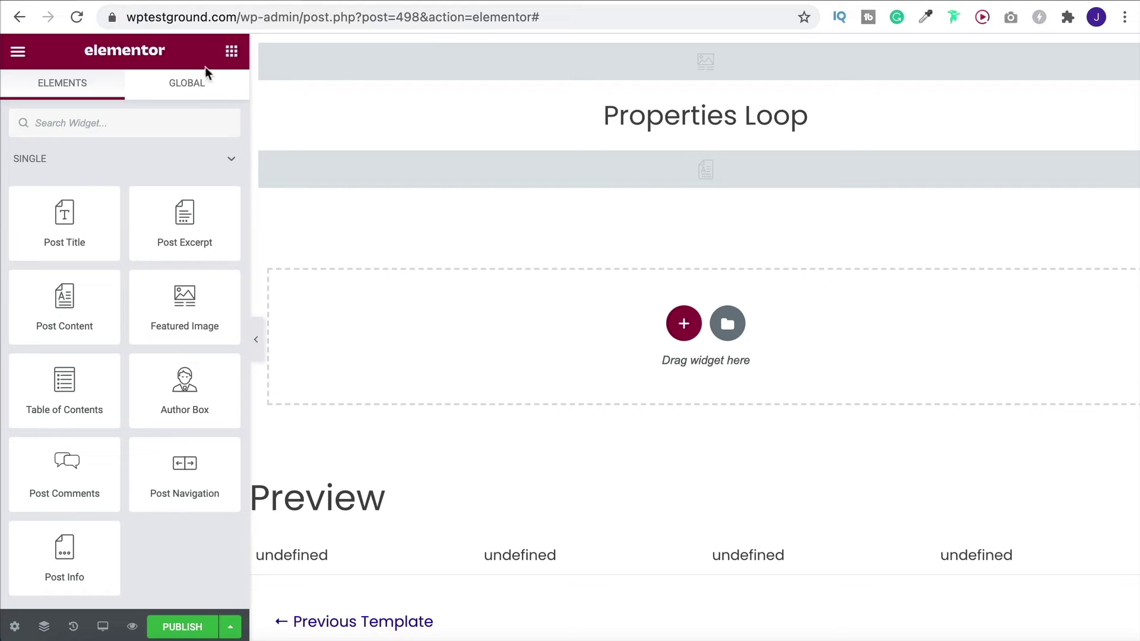
click(190, 163)
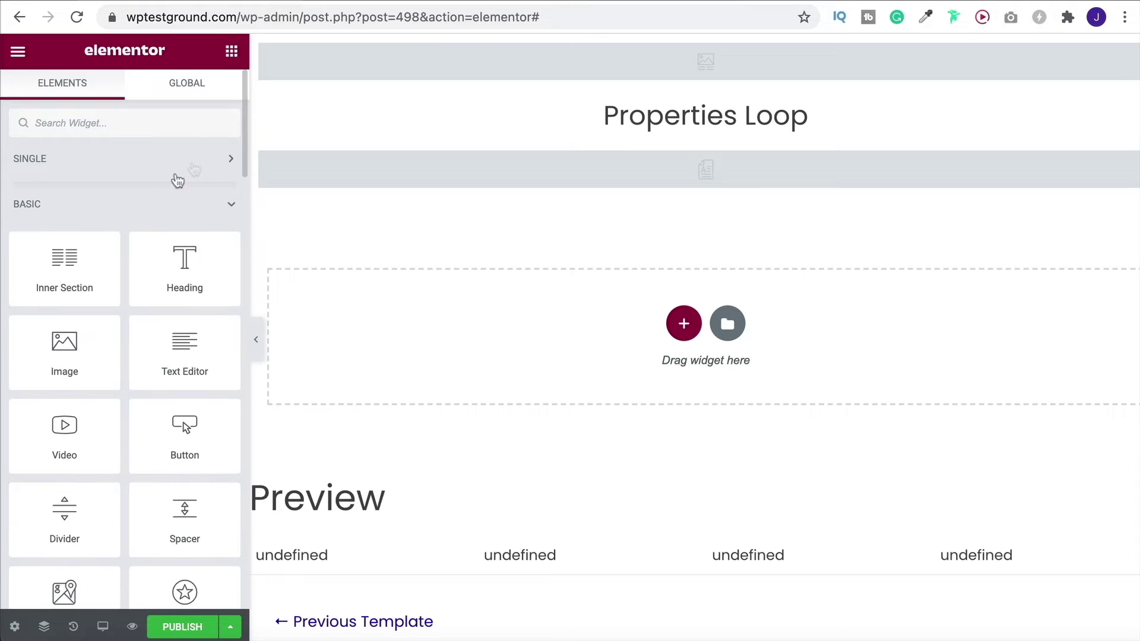
Step: Add an inner section below the content and duplicate columns to make four
drag(48, 263, 673, 181)
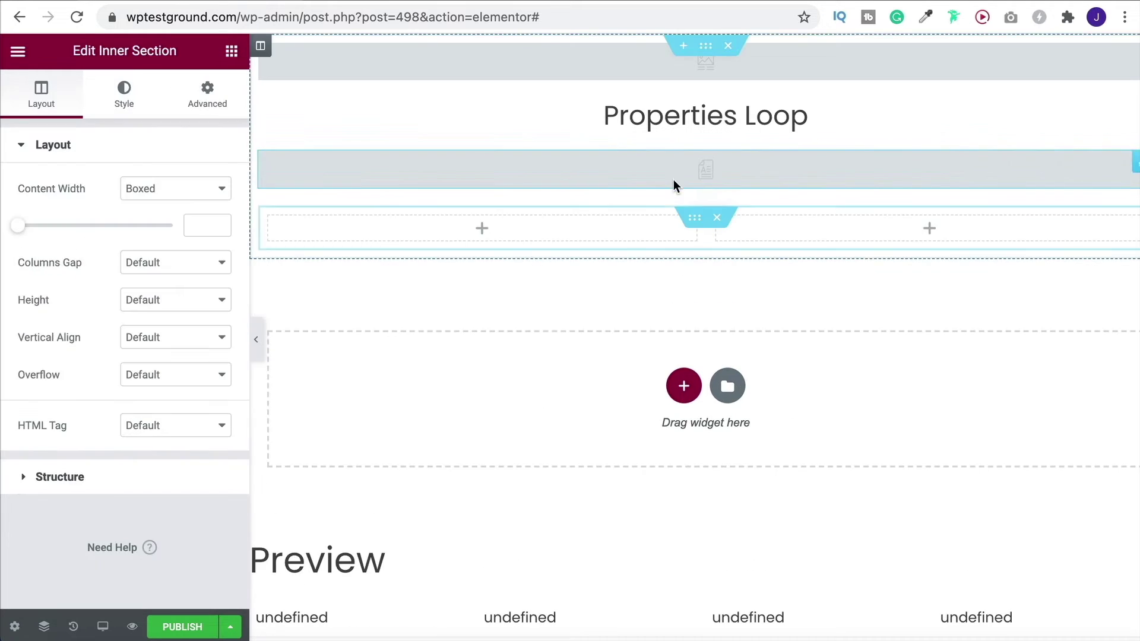
right_click(271, 222)
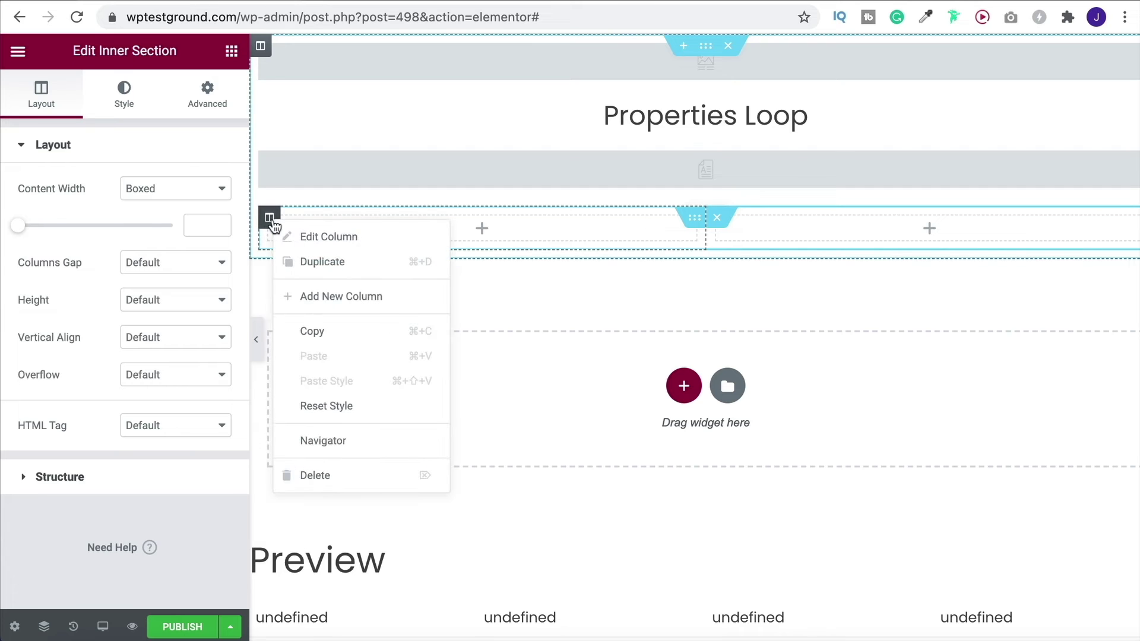
click(344, 270)
right_click(567, 218)
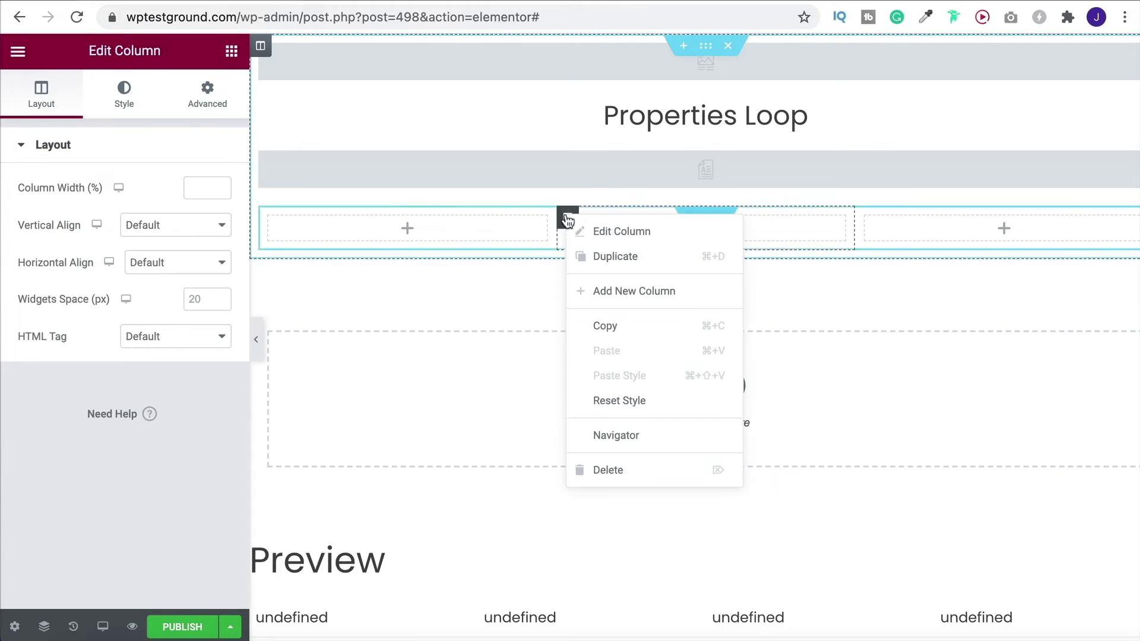
click(611, 261)
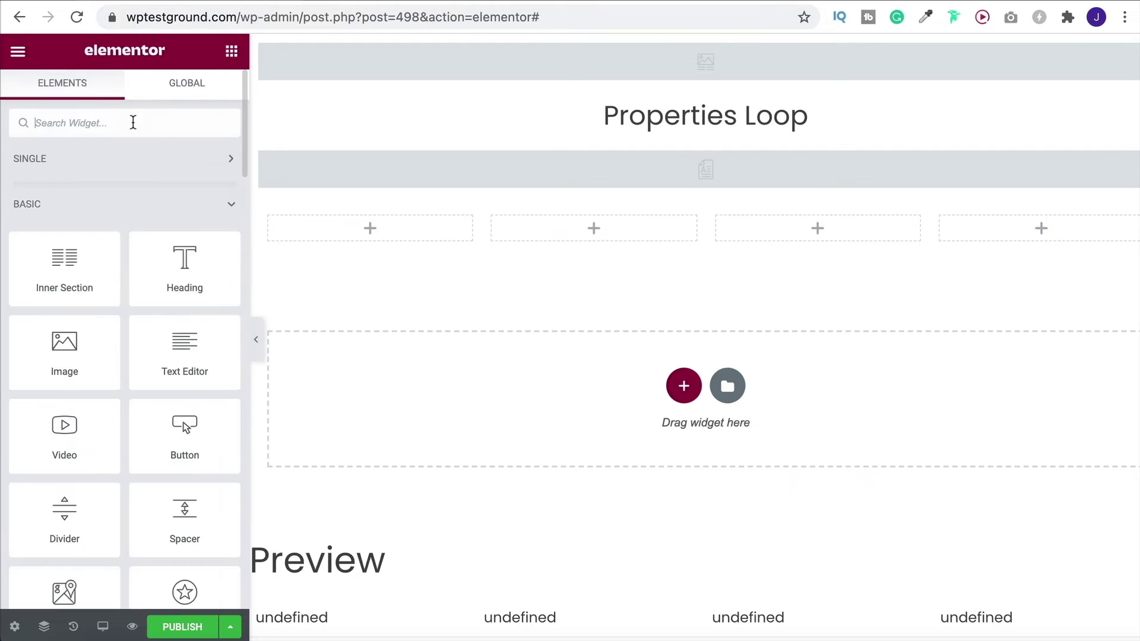
Step: Put a Bed icon in the first column, aligned right at size 35
click(125, 129)
text(icon)
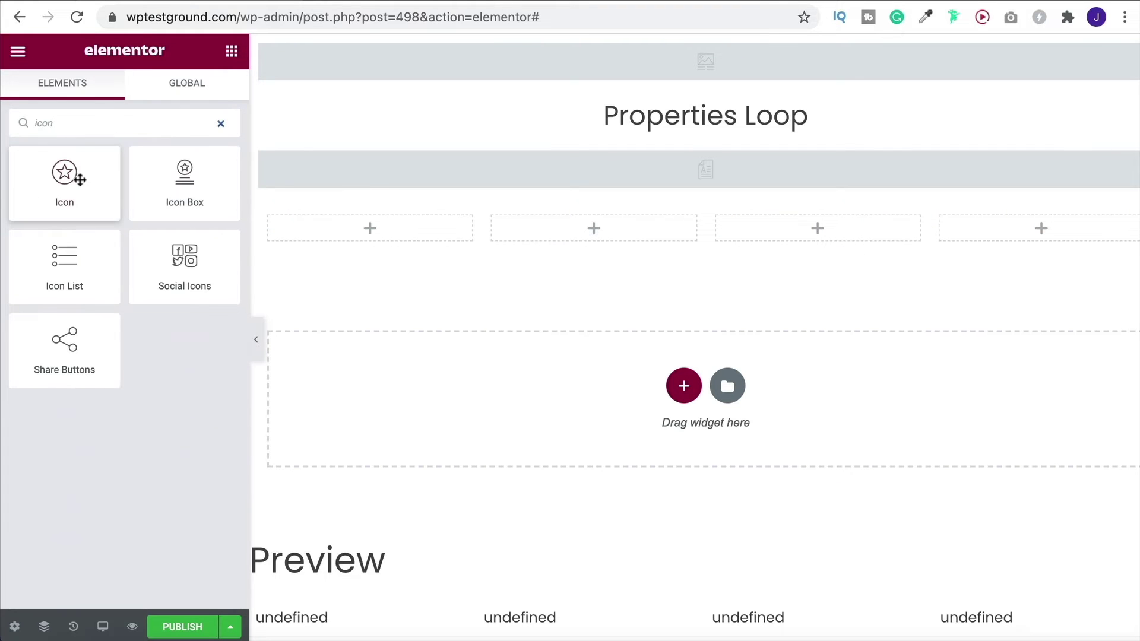
drag(71, 186, 393, 233)
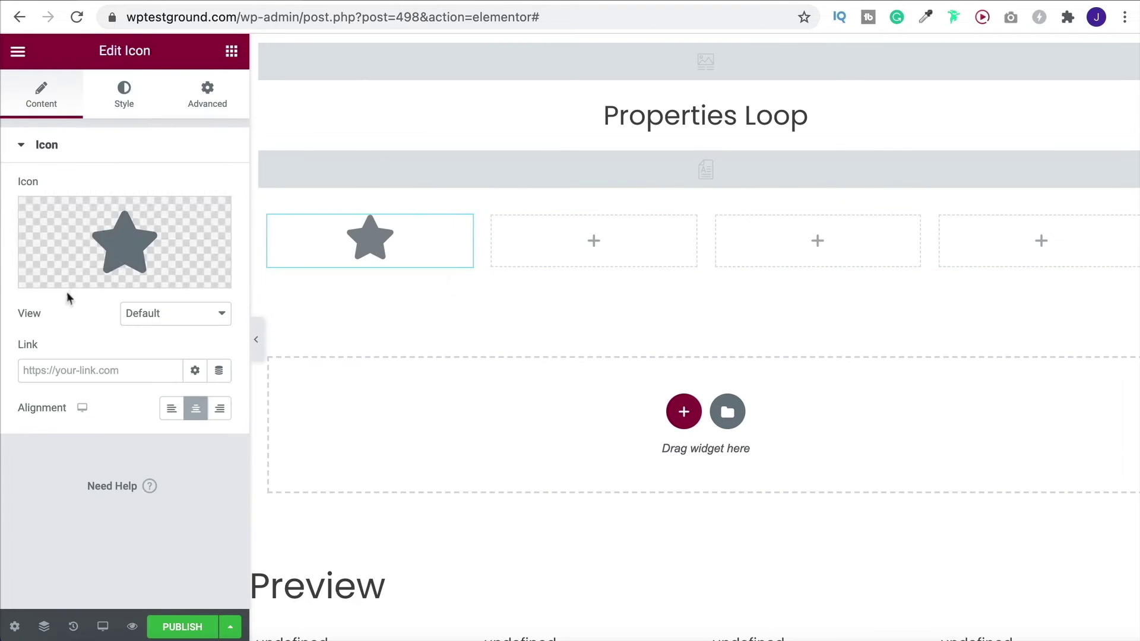
click(217, 249)
text(bed)
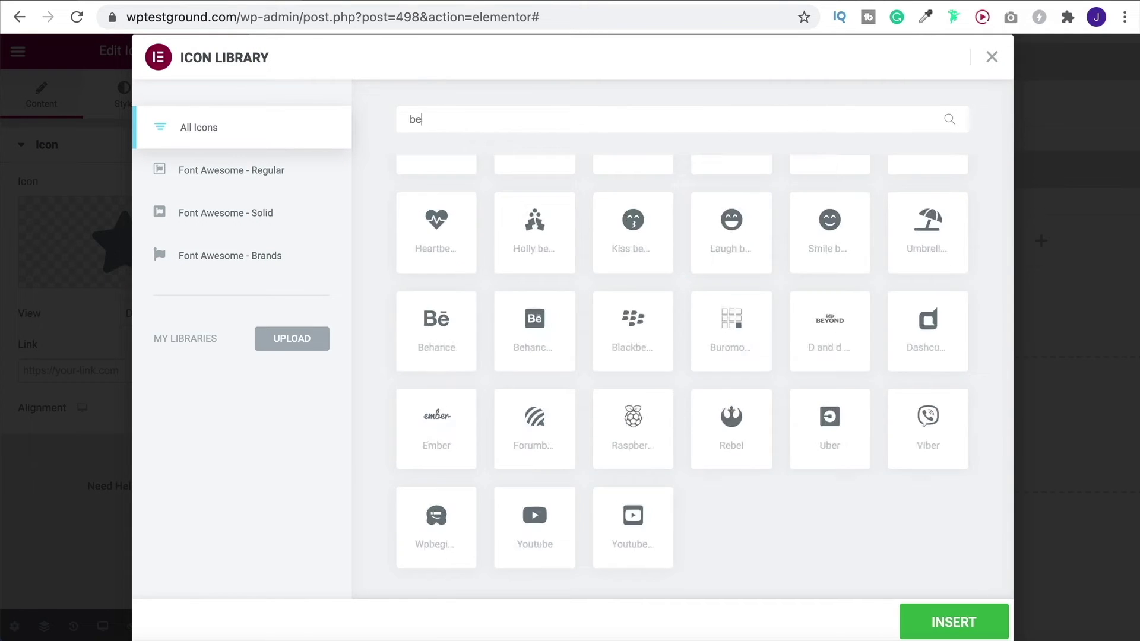
click(439, 238)
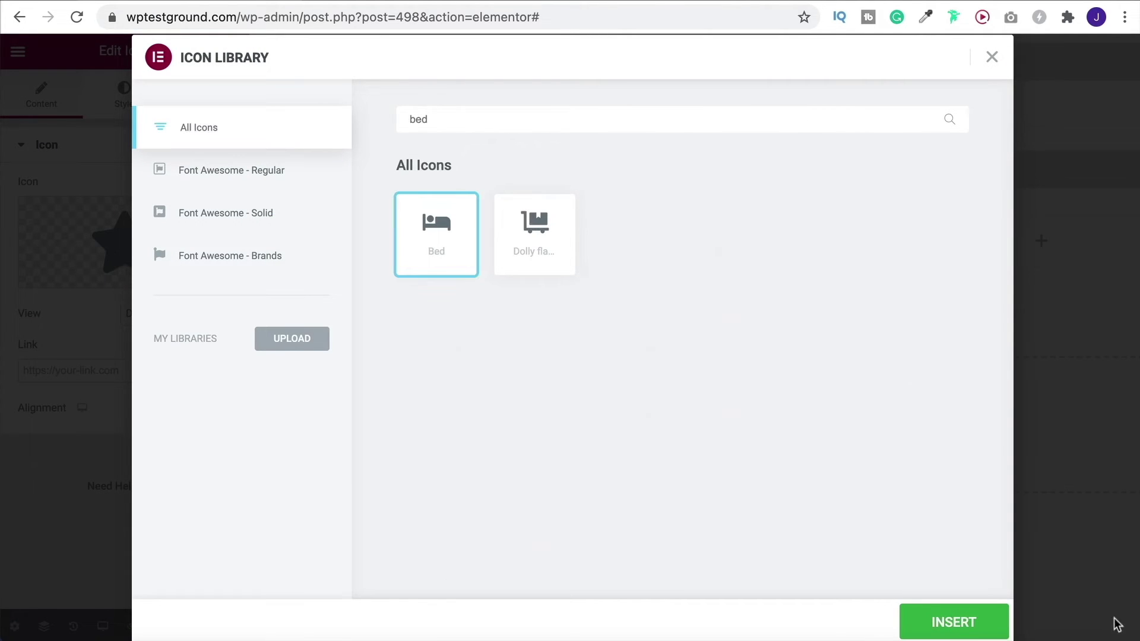
click(982, 621)
click(218, 410)
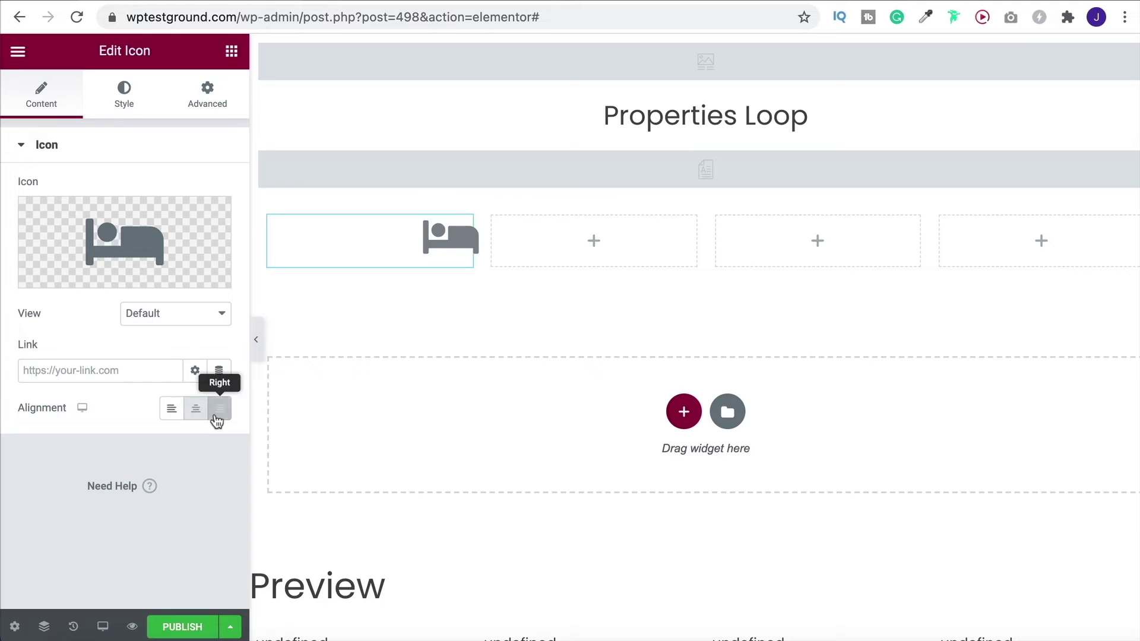
click(131, 98)
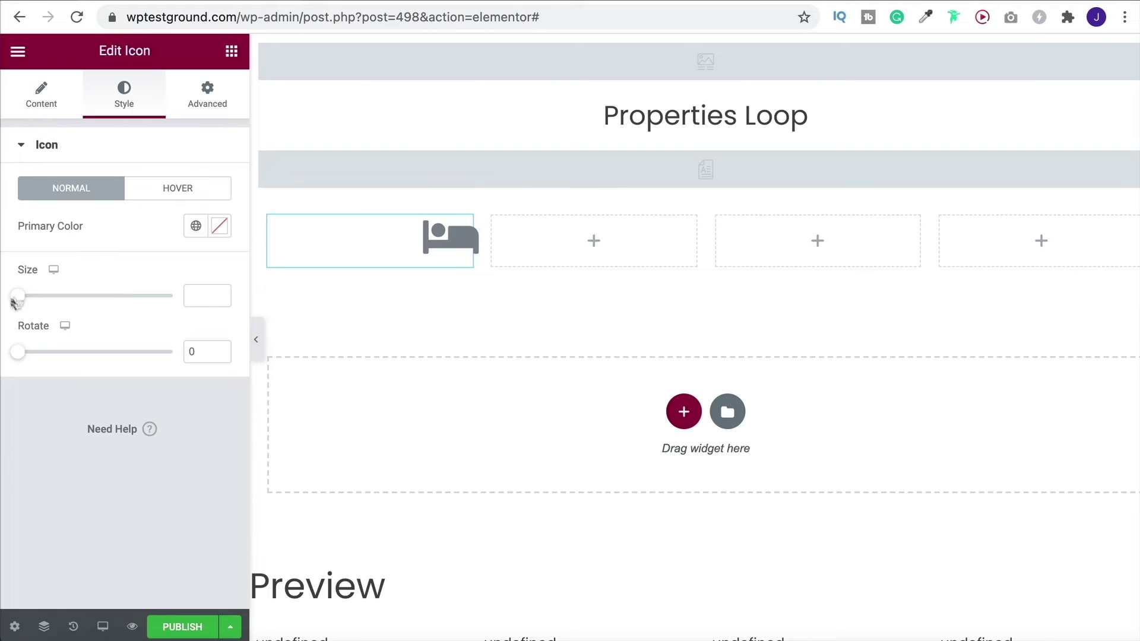
drag(18, 296, 33, 297)
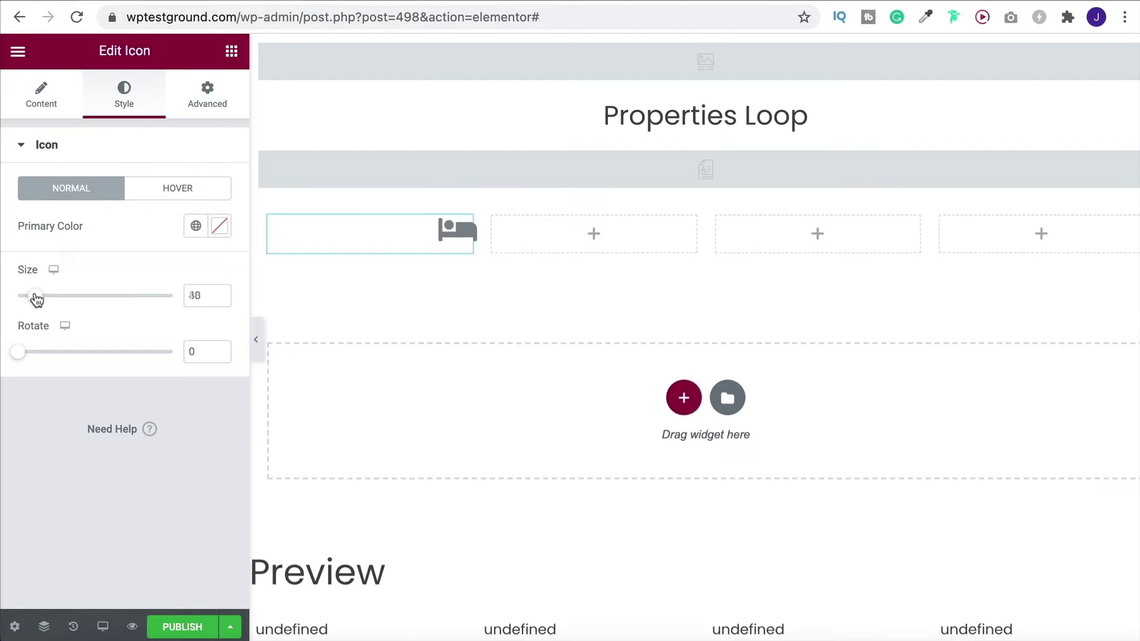
click(232, 53)
Step: Add an H4 heading to the second column and clear its placeholder text
drag(184, 258, 544, 228)
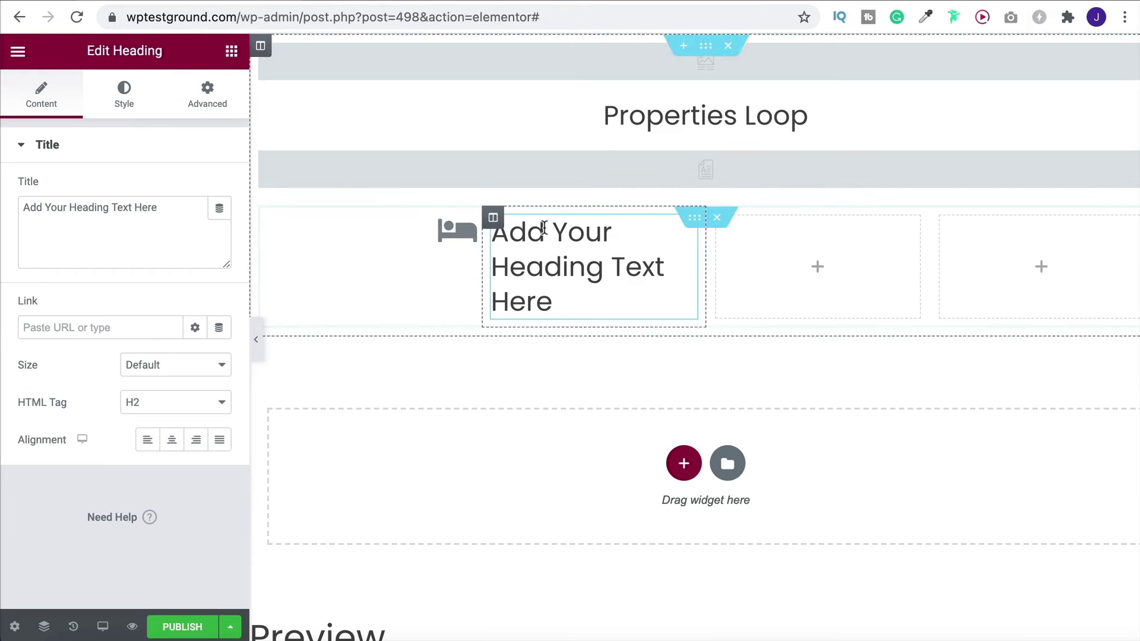
click(172, 408)
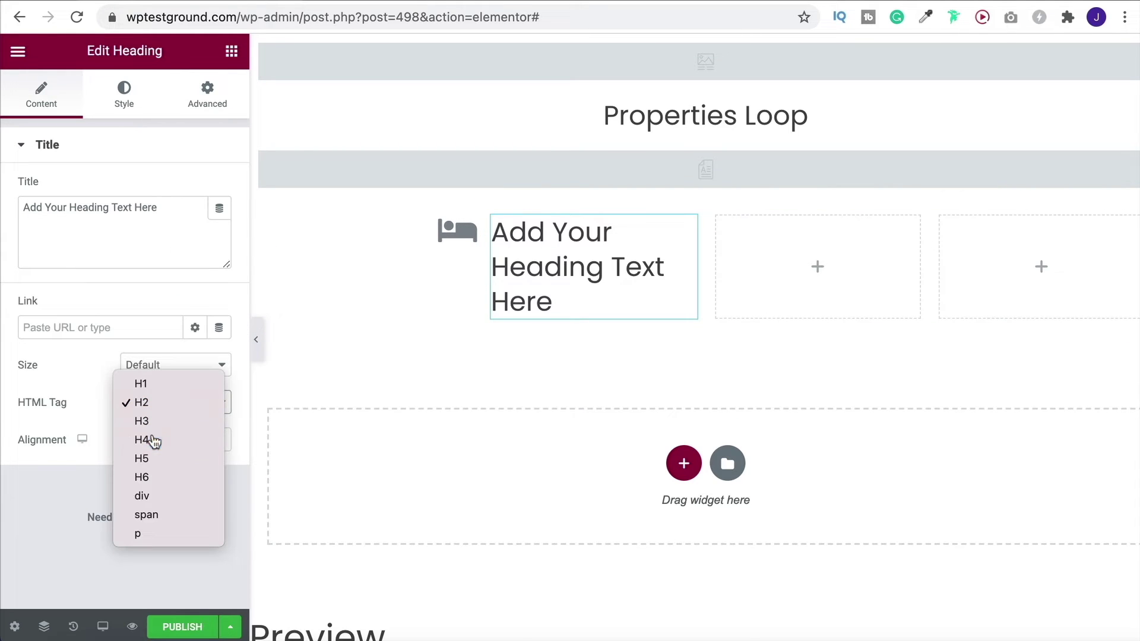
click(152, 438)
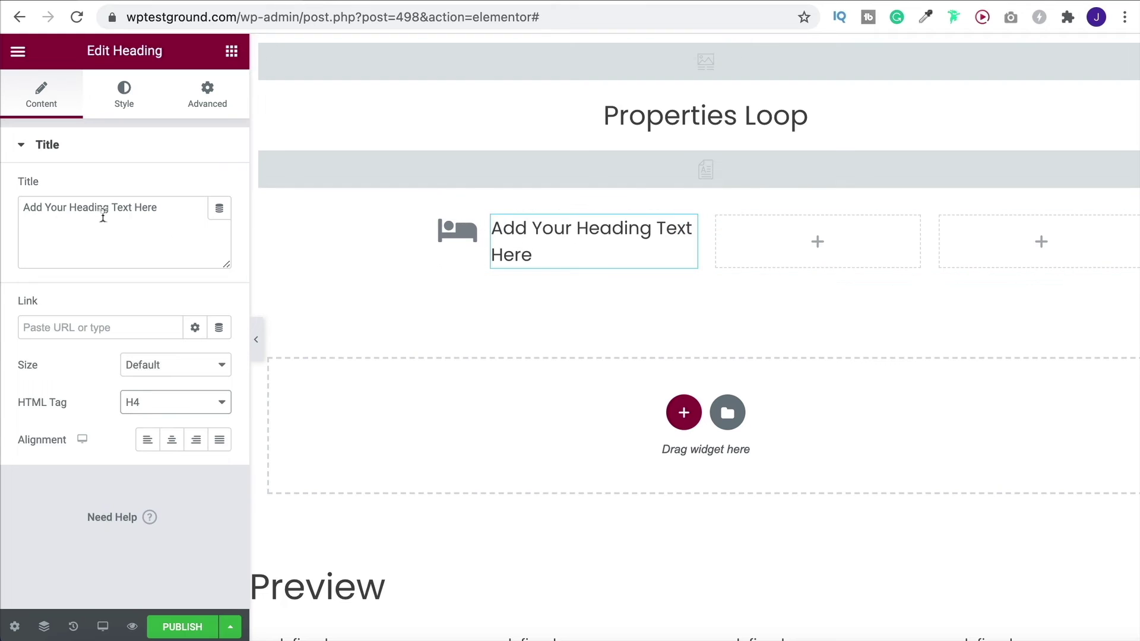
drag(161, 211, 3, 202)
key(BackSpace)
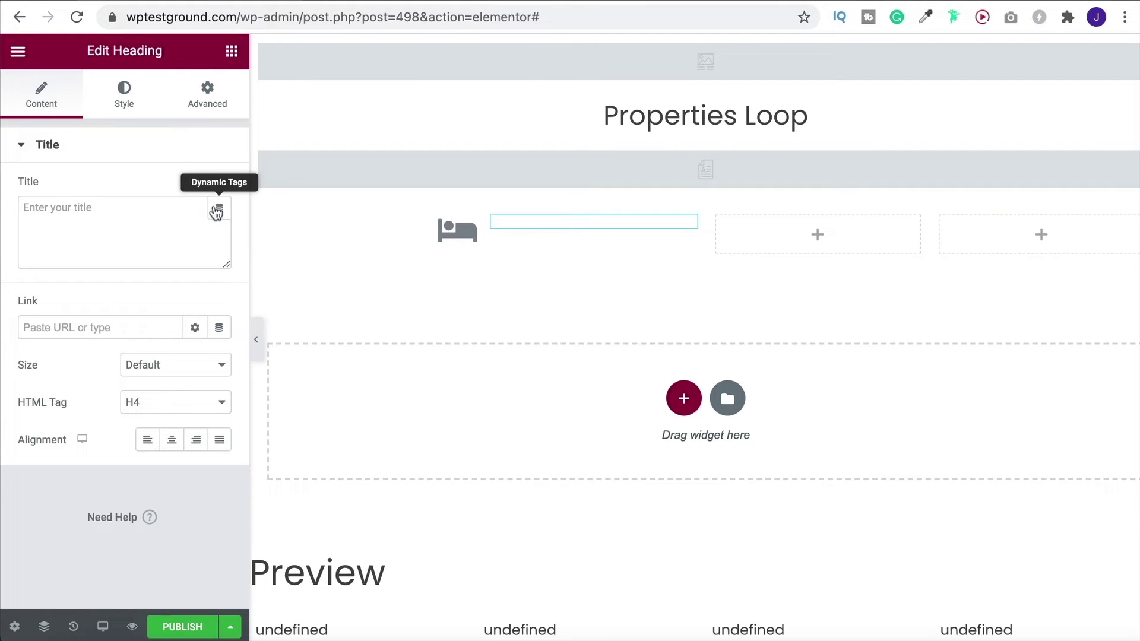
Step: Bind the heading to the ACF Field dynamic tag with key Bedrooms
click(217, 213)
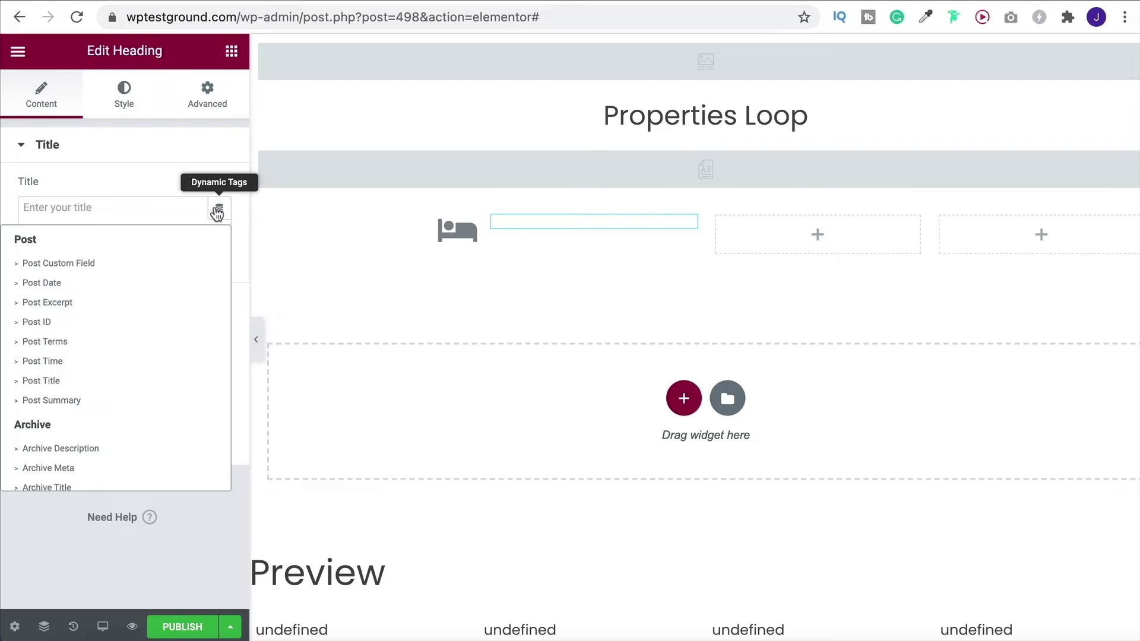
scroll(48, 326, down, 10)
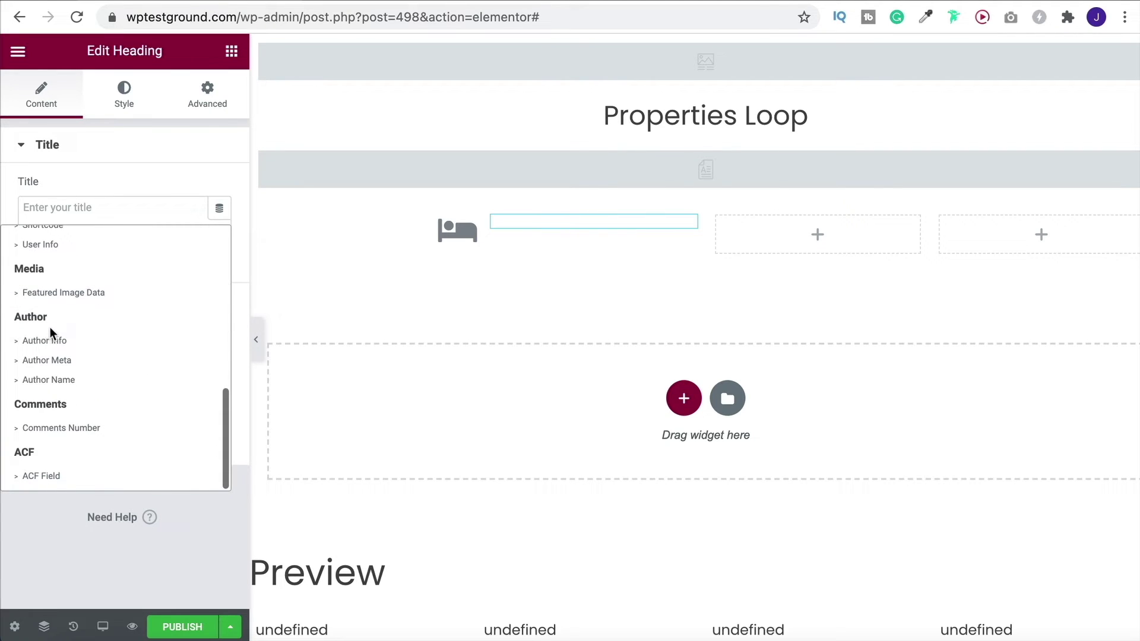
click(51, 479)
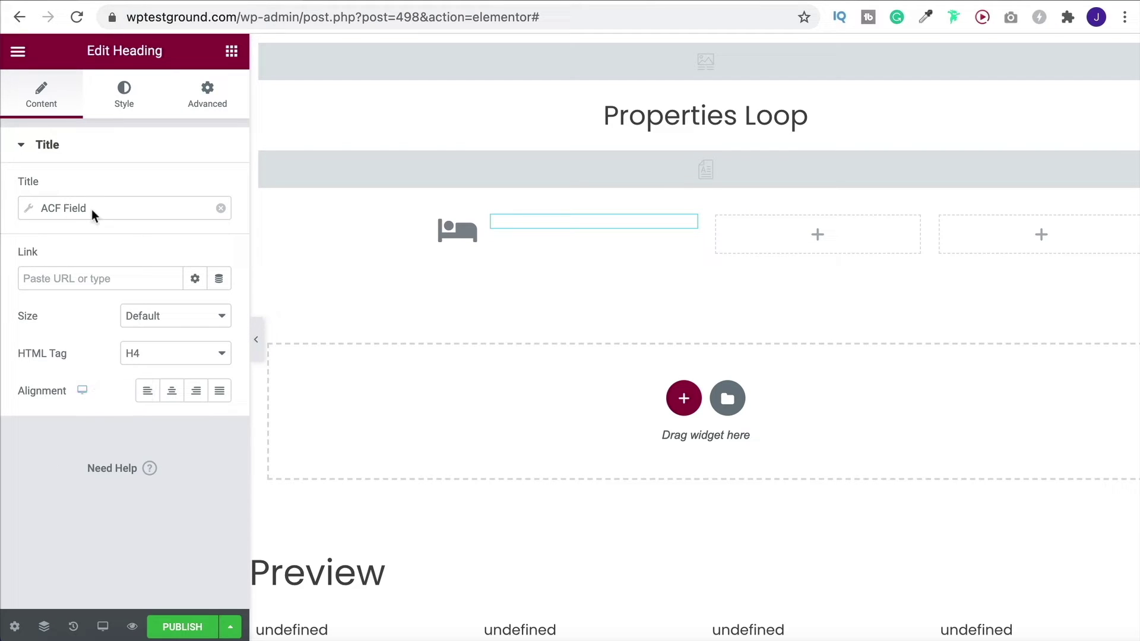
click(72, 209)
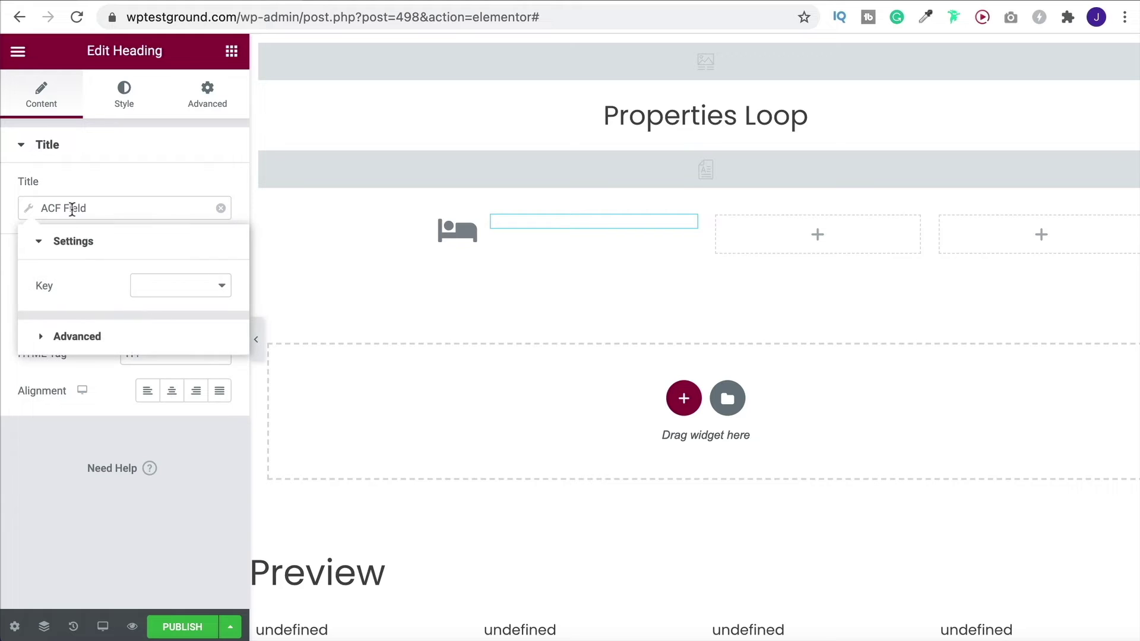
click(149, 289)
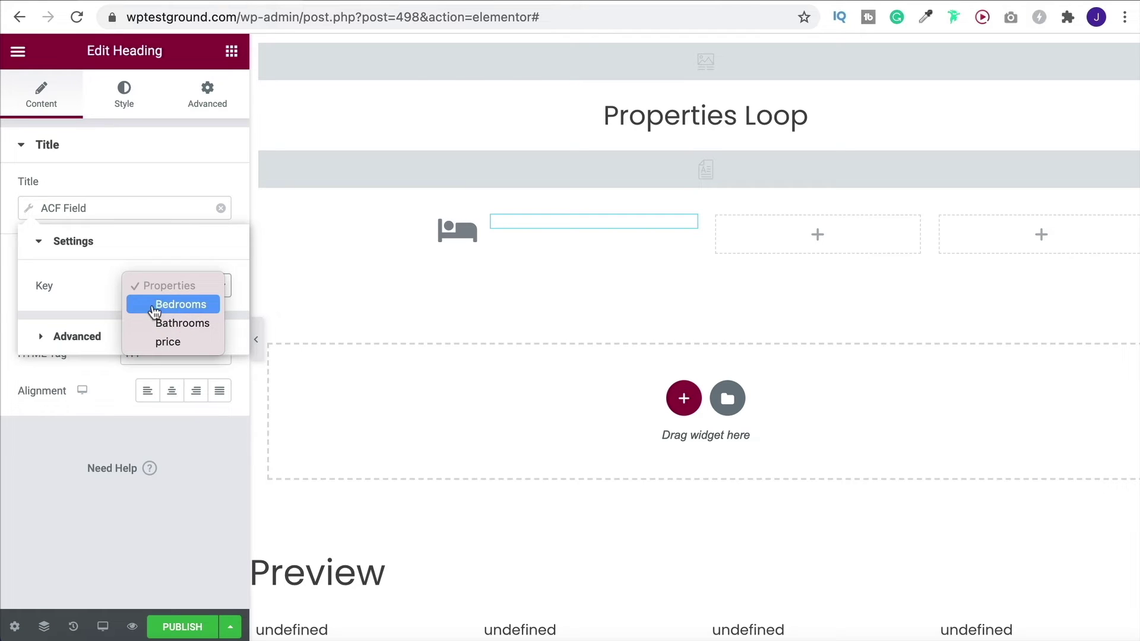
click(171, 306)
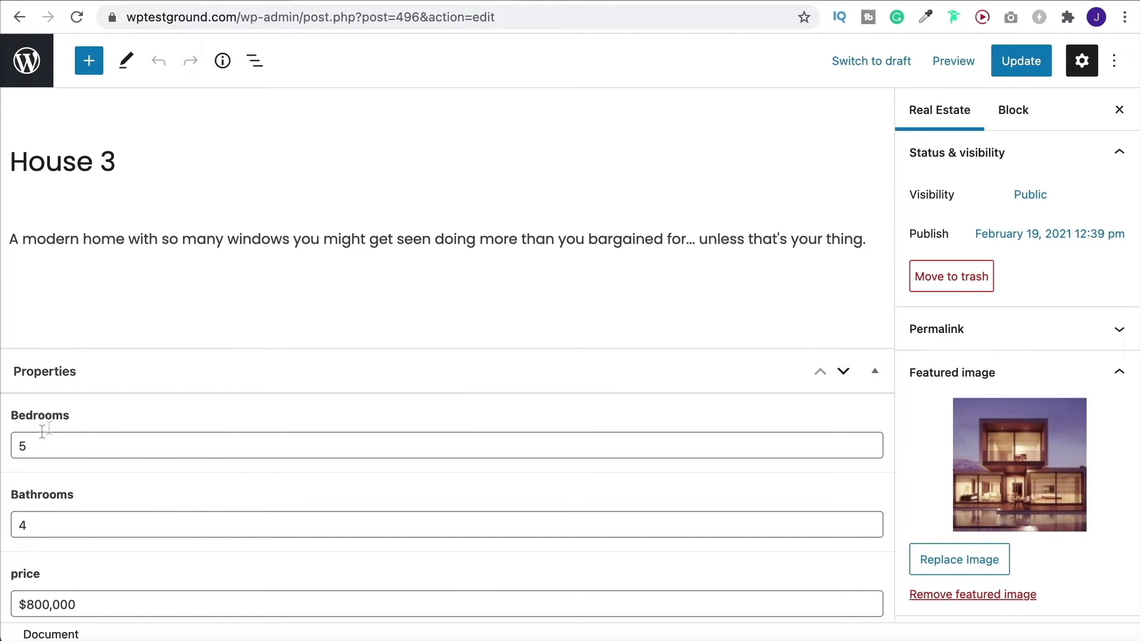
click(26, 60)
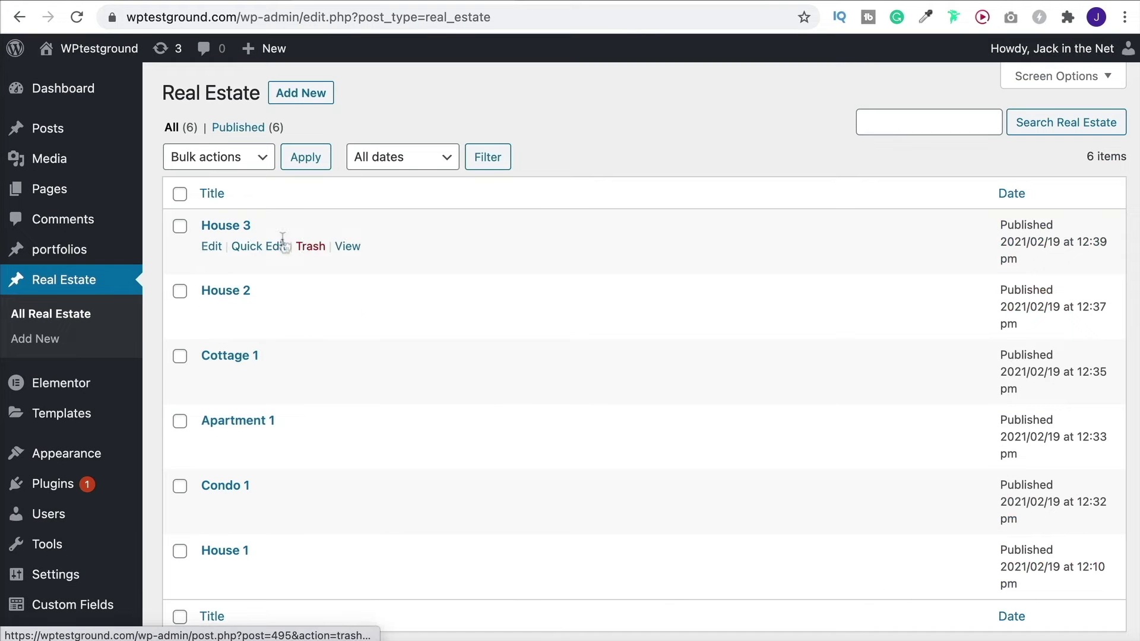
scroll(235, 356, down, 1)
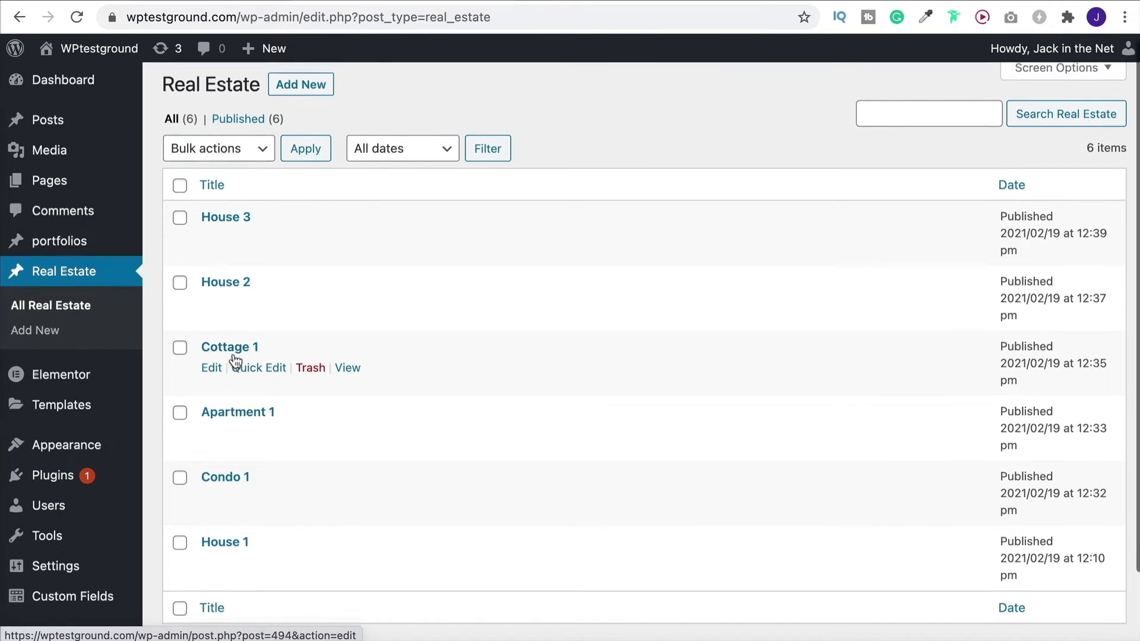
click(236, 349)
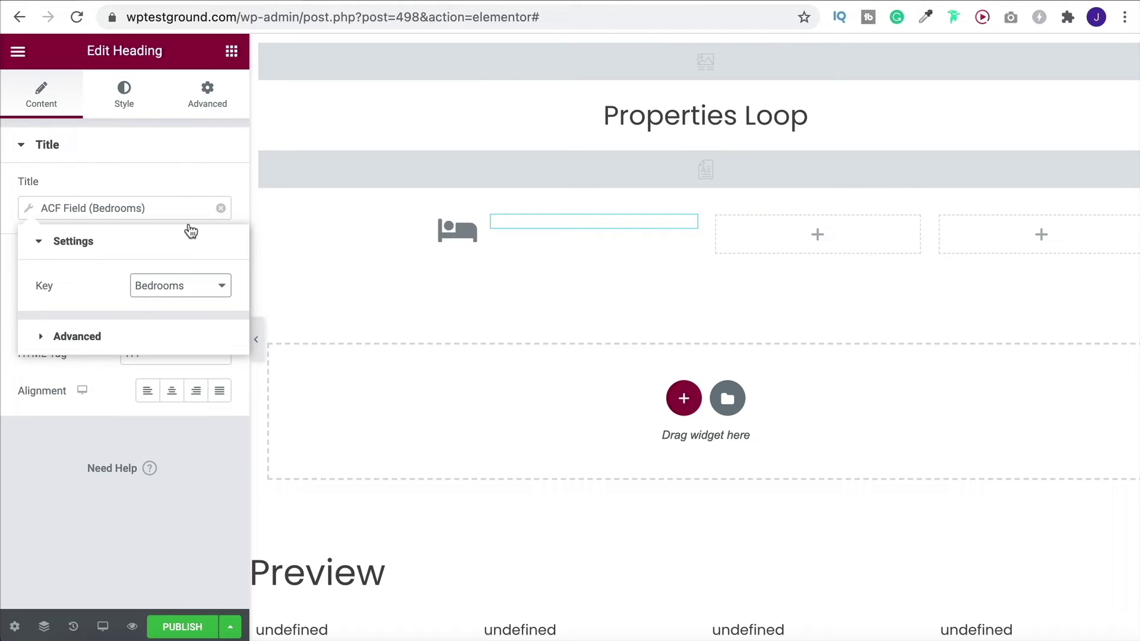
Step: Copy the bed icon into the third column and swap it for the Bath icon
click(108, 177)
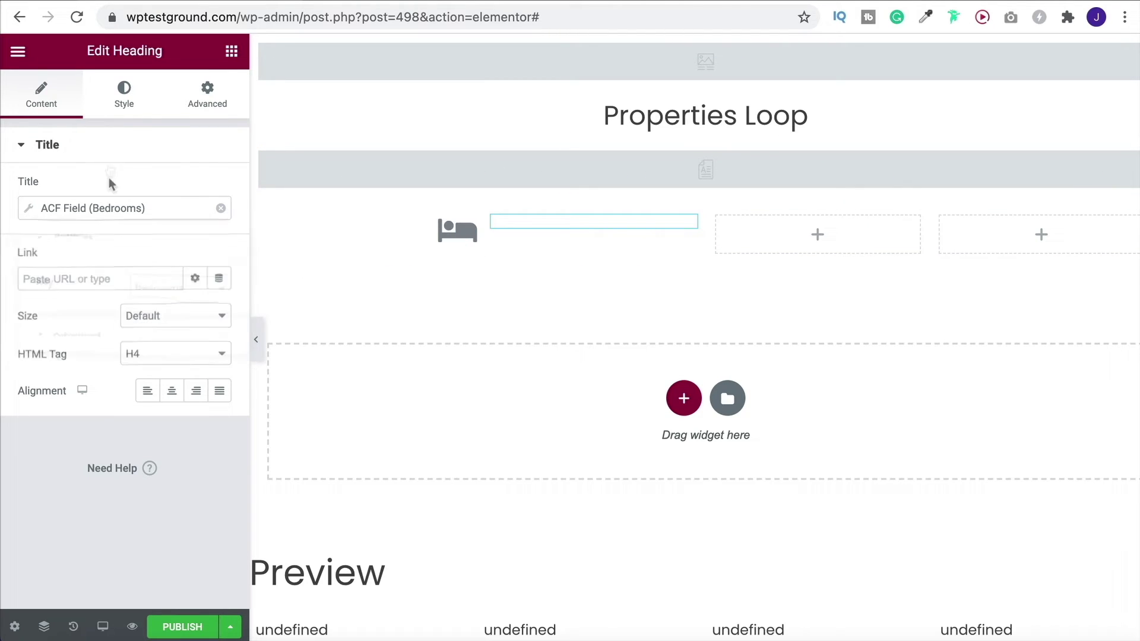
right_click(459, 230)
click(811, 257)
right_click(851, 220)
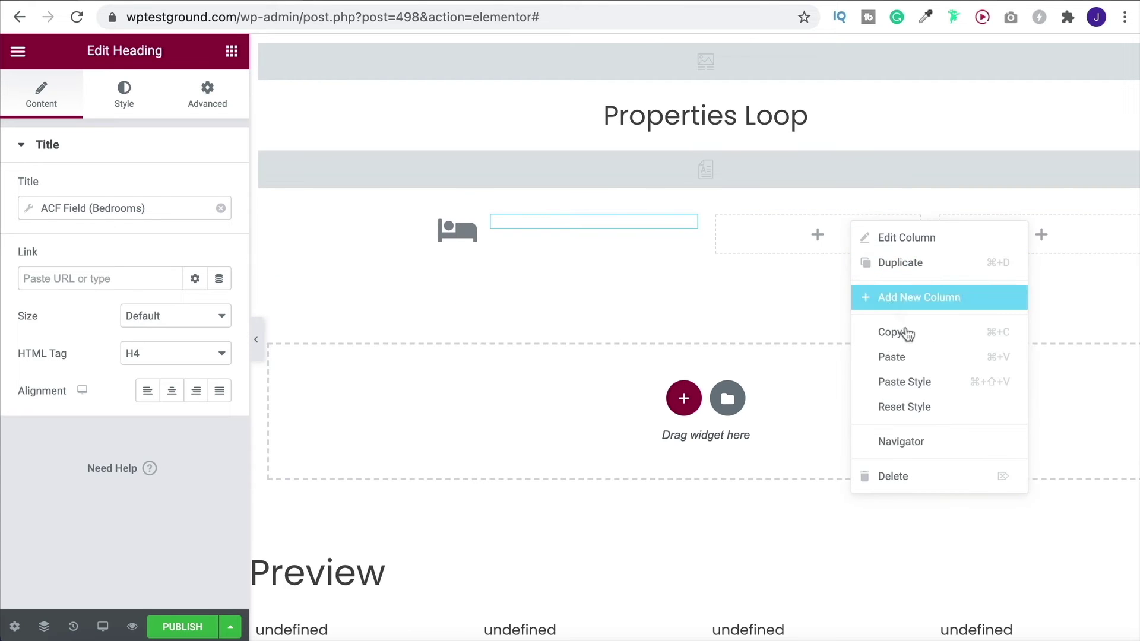
click(878, 358)
click(104, 231)
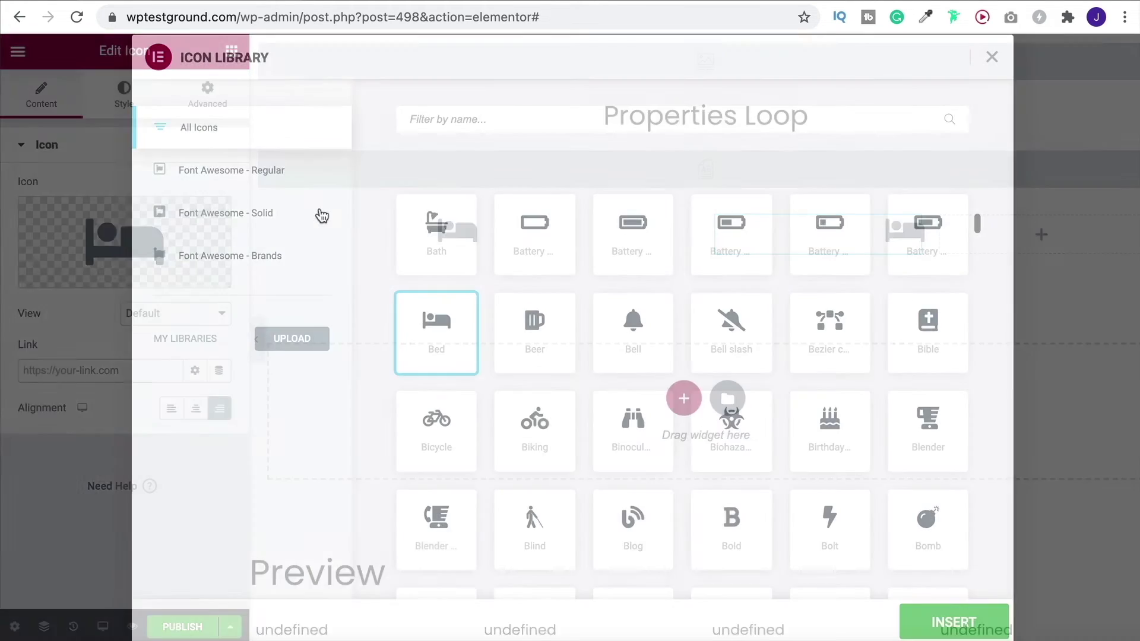
text(bath)
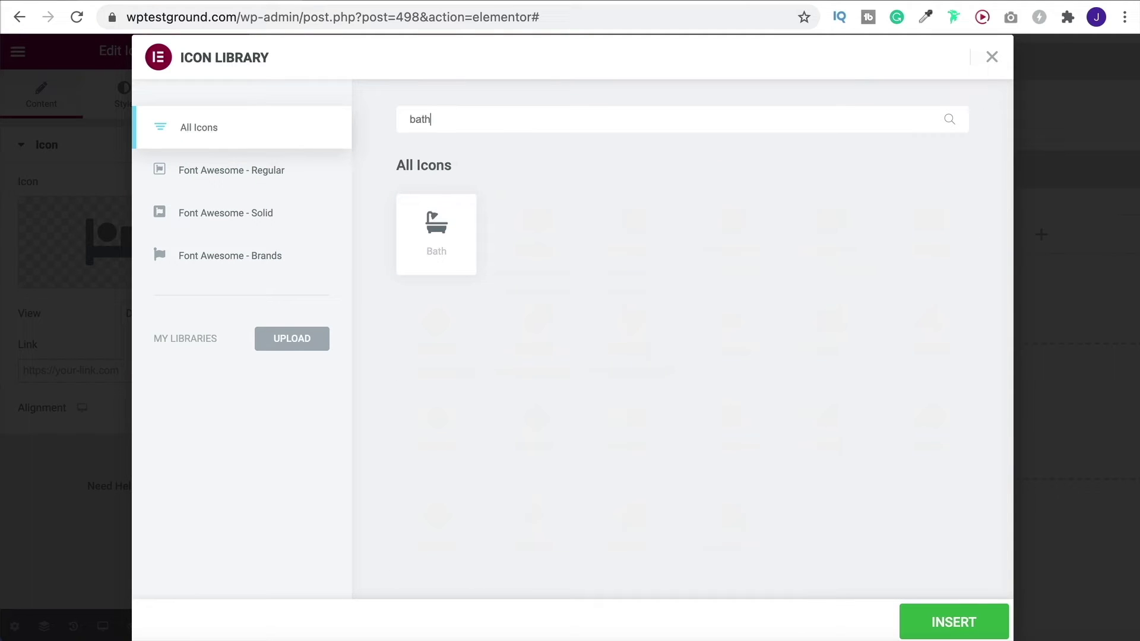
click(451, 263)
click(968, 622)
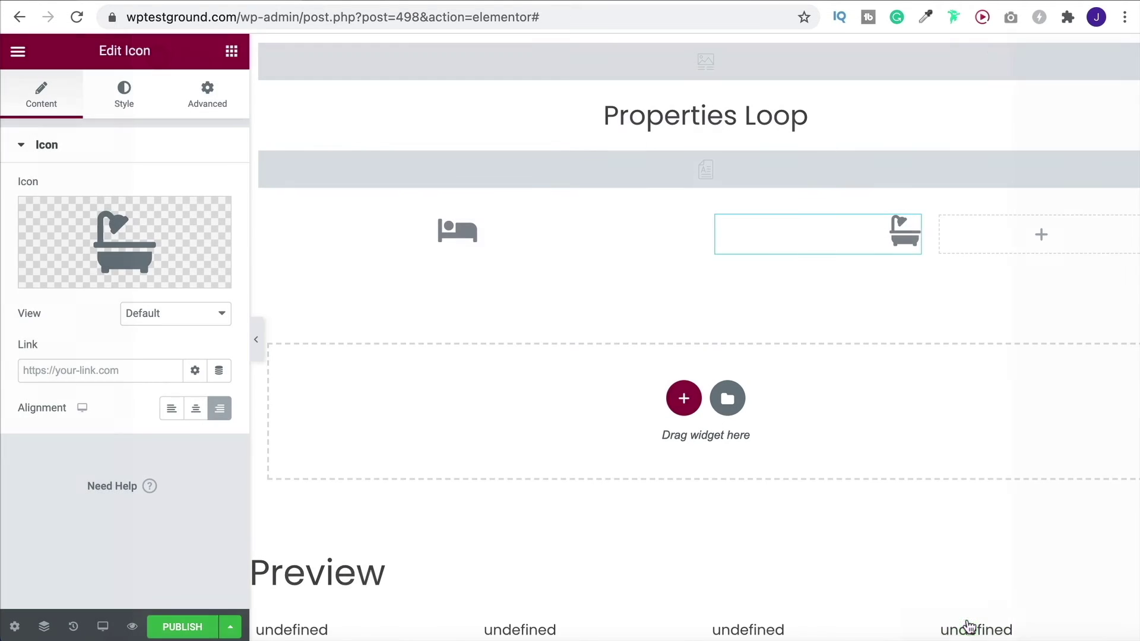
Step: Add an H4 heading in the last column showing the ACF Bathrooms field
click(231, 55)
drag(170, 280, 1041, 235)
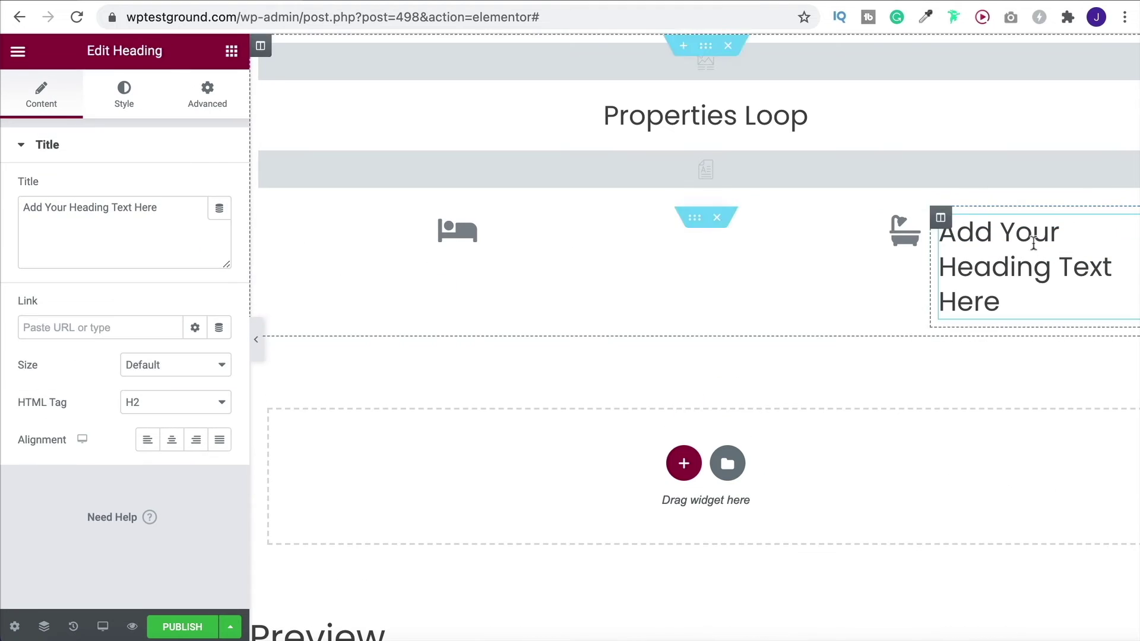
click(179, 407)
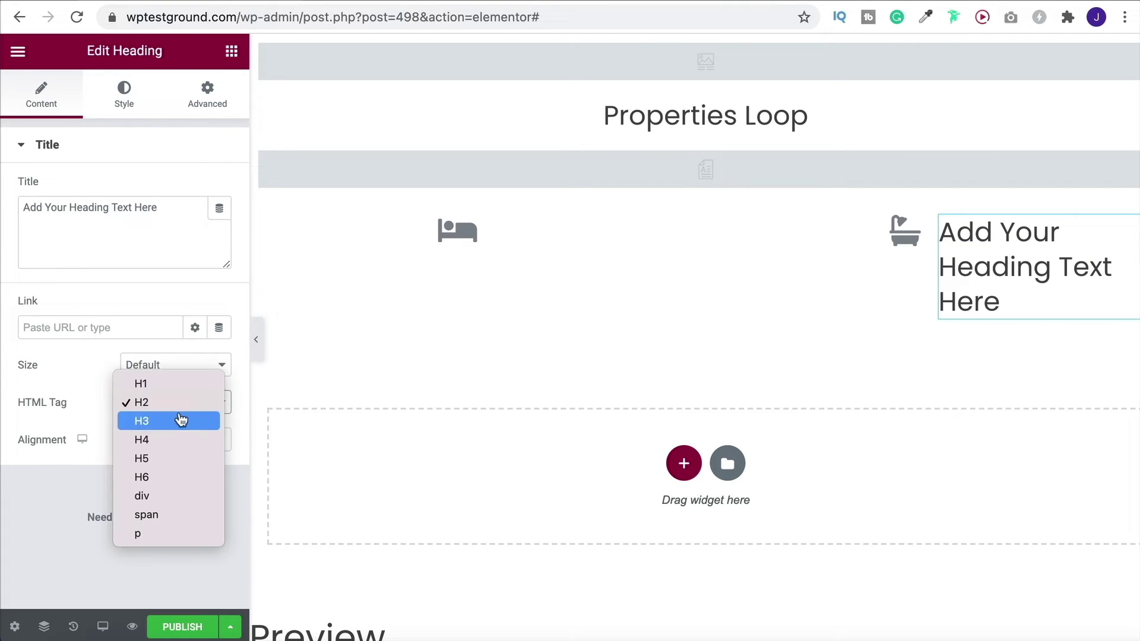
click(153, 439)
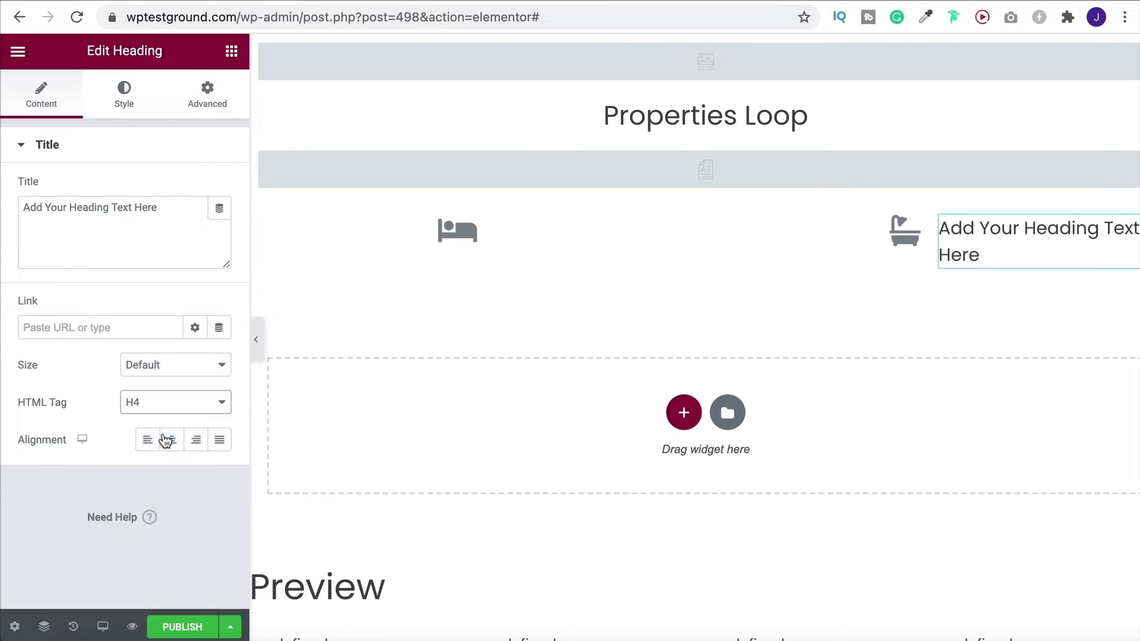
click(164, 211)
drag(157, 207, 6, 209)
key(BackSpace)
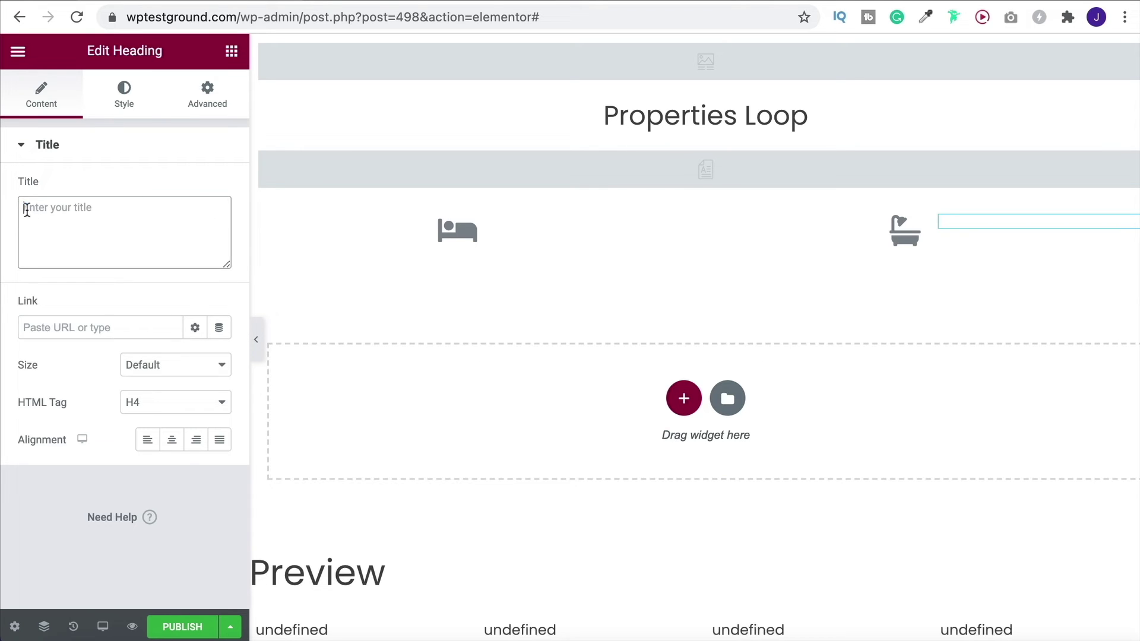
click(219, 208)
scroll(71, 371, down, 5)
click(47, 477)
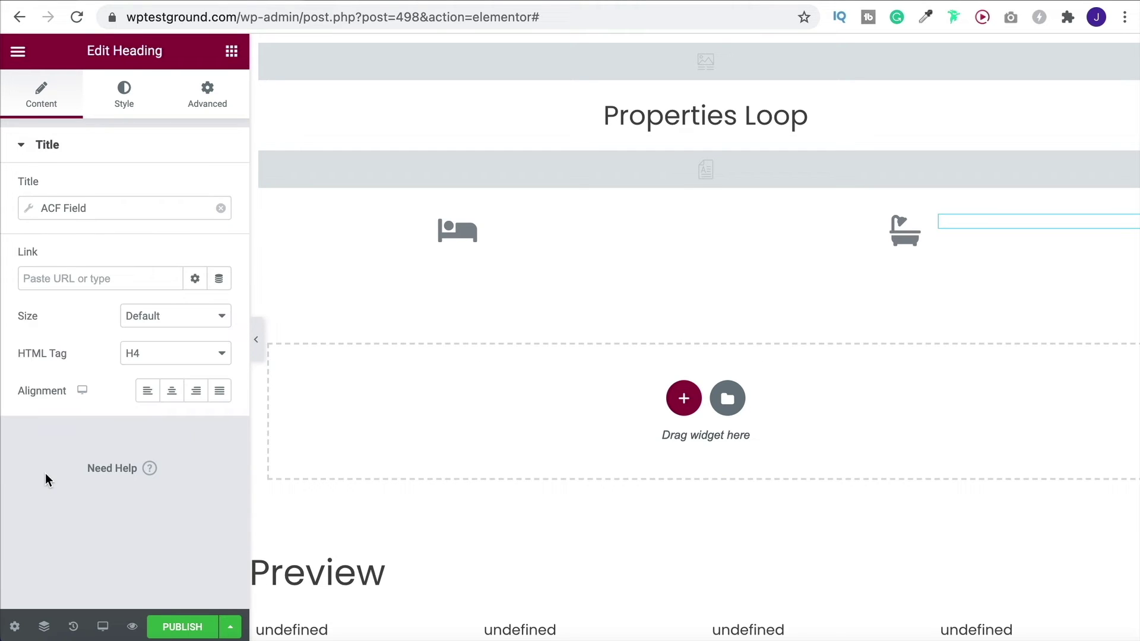
click(157, 288)
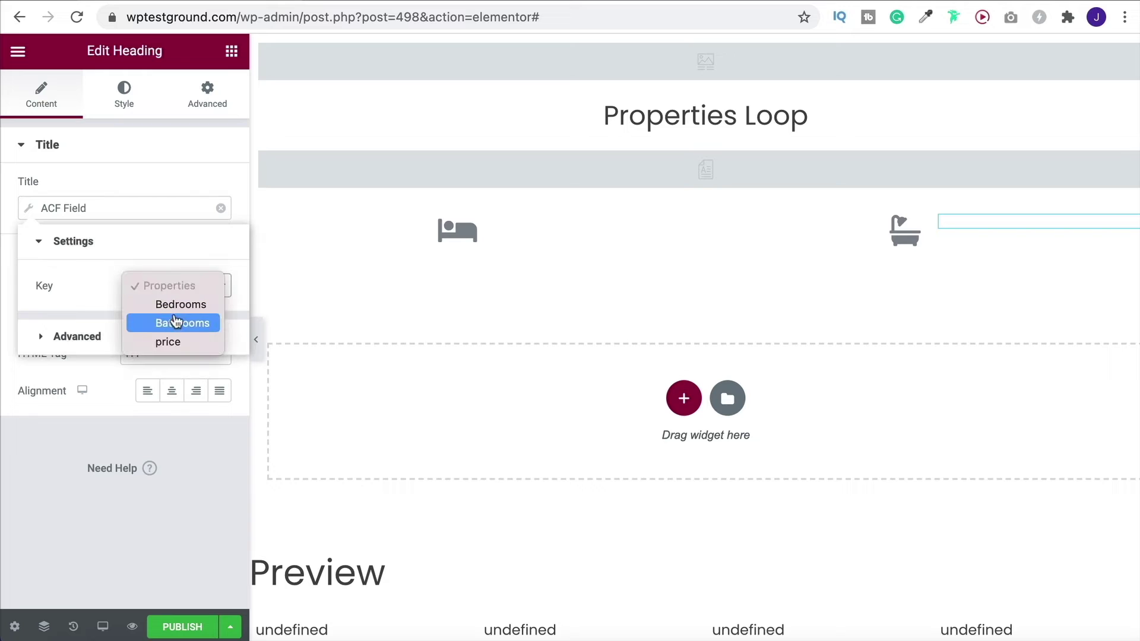
click(181, 324)
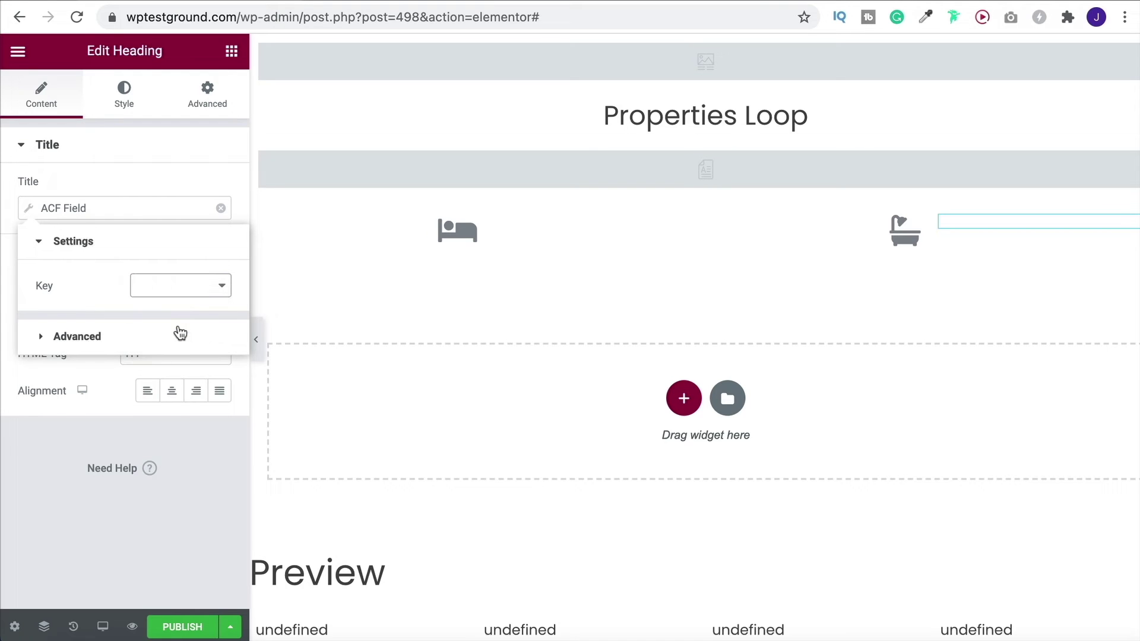
click(231, 55)
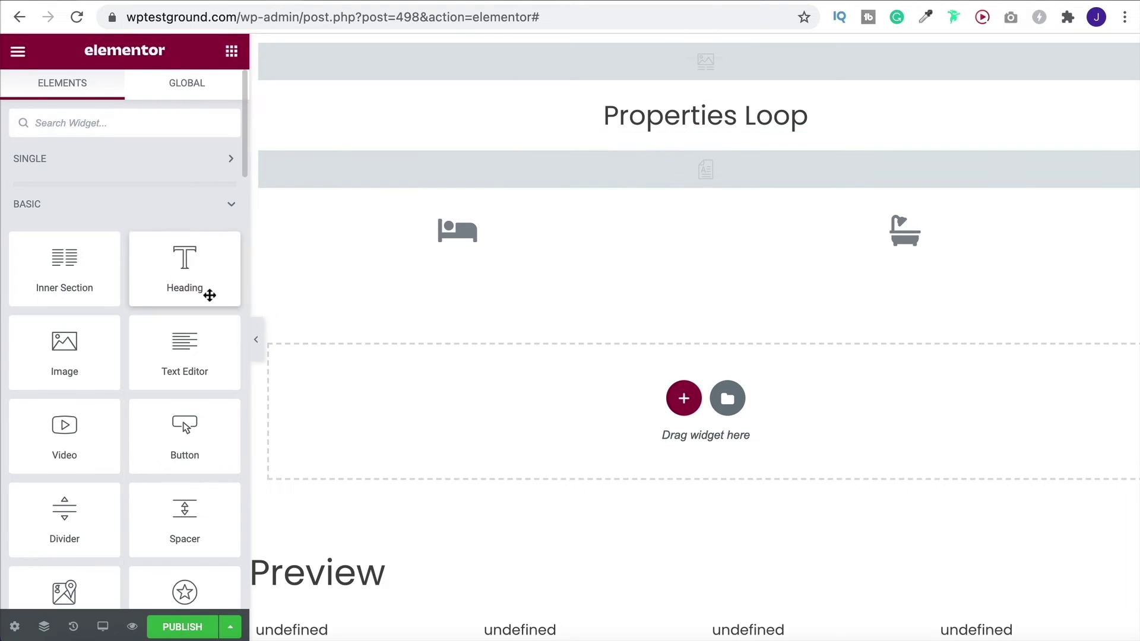
Step: Add a centred H3 heading under the post title and clear its placeholder text
drag(208, 292, 688, 131)
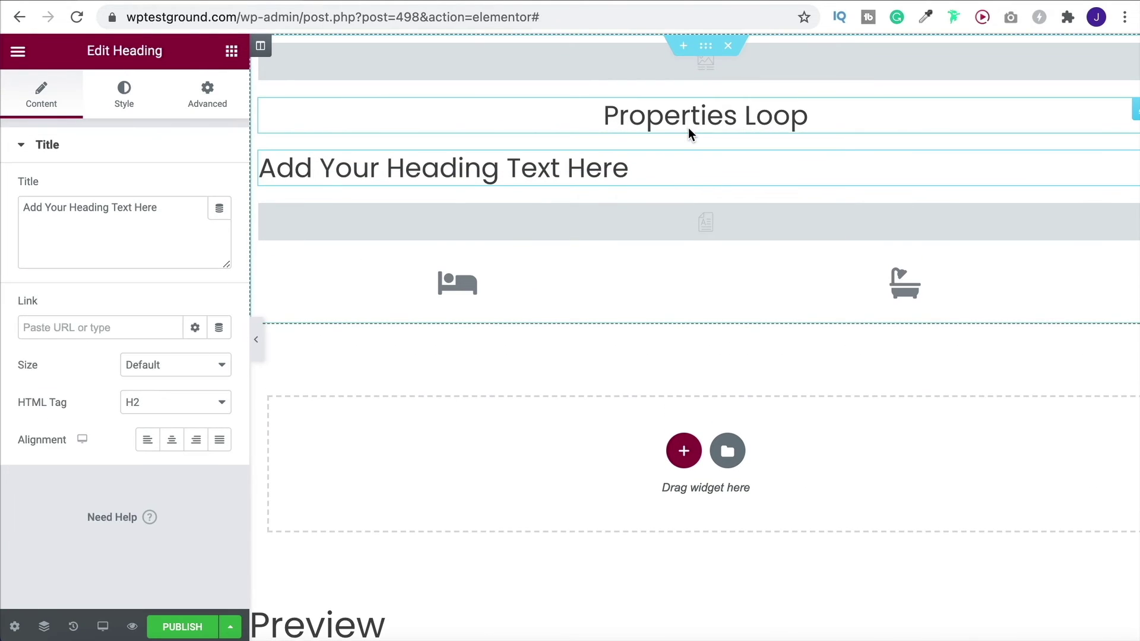
click(168, 410)
click(168, 422)
click(170, 440)
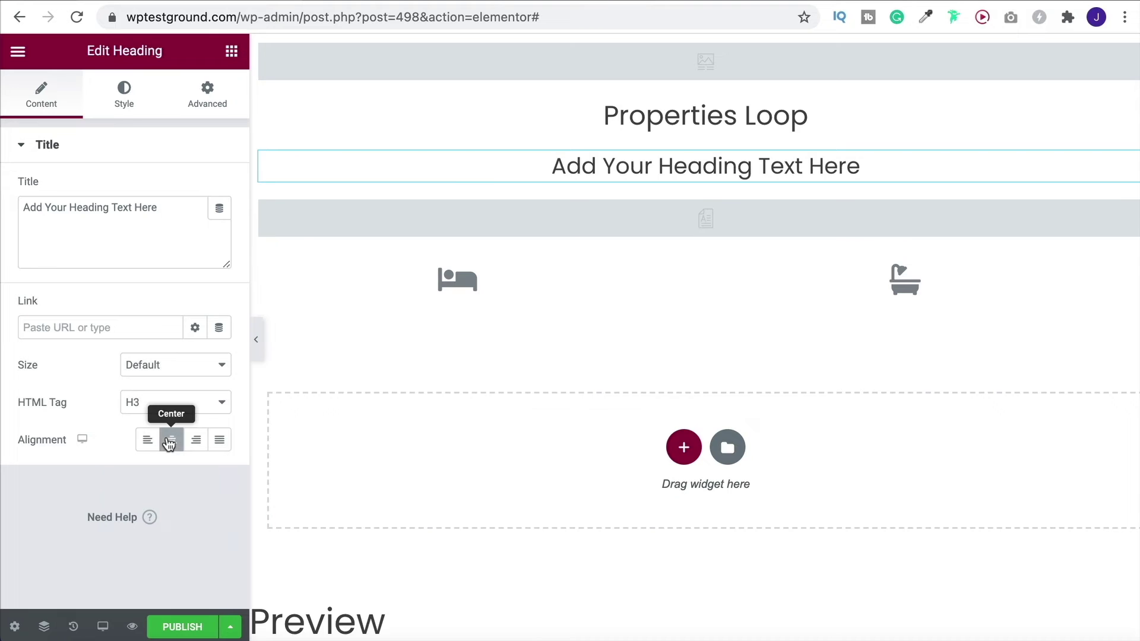
triple_click(177, 221)
key(BackSpace)
Step: Bind the heading to the ACF Field dynamic tag with key price
click(219, 208)
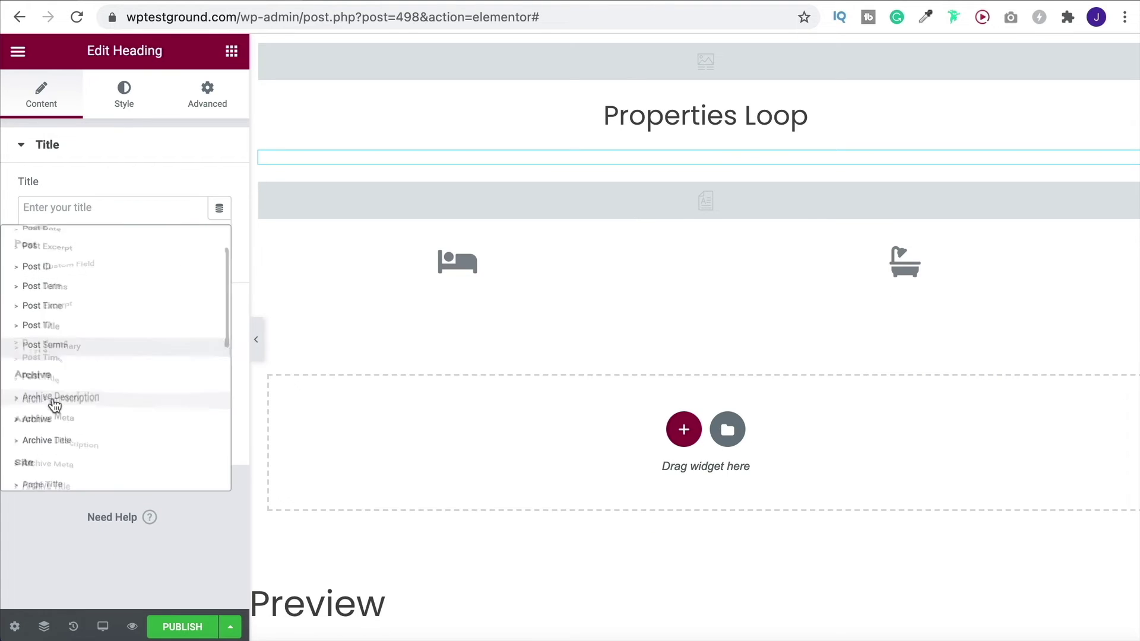
scroll(50, 415, down, 5)
click(48, 476)
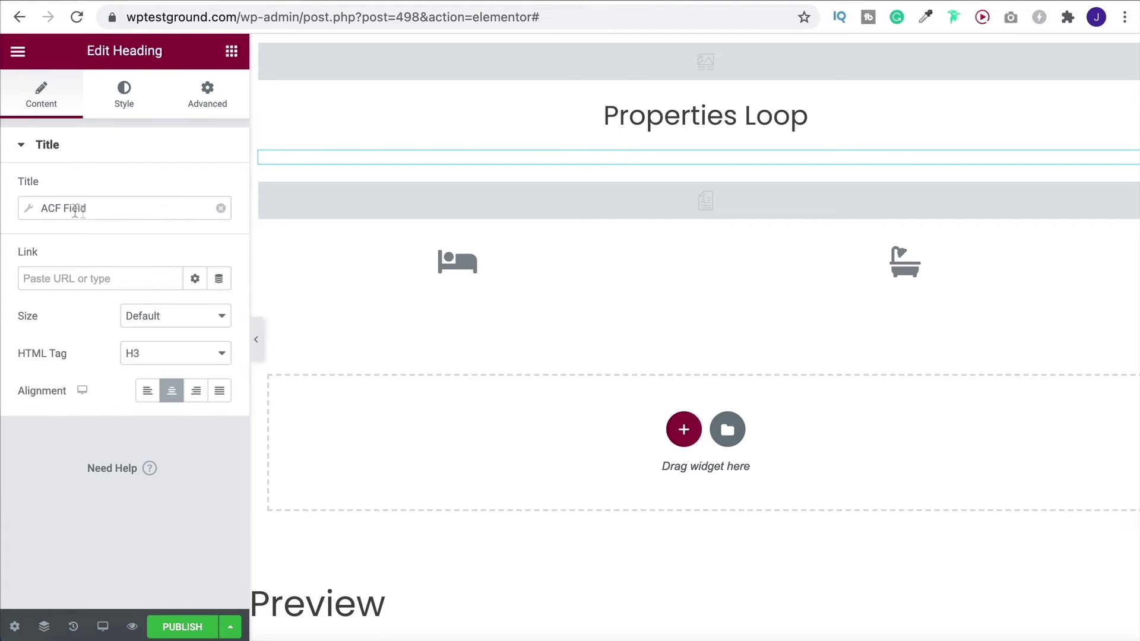
click(54, 208)
click(159, 291)
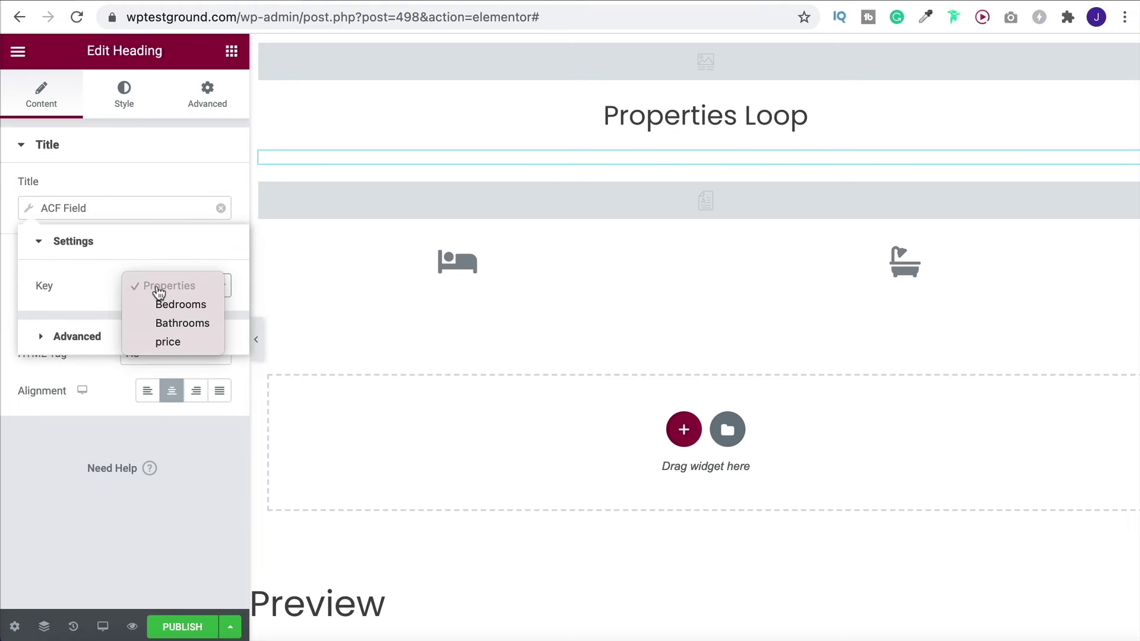
click(180, 350)
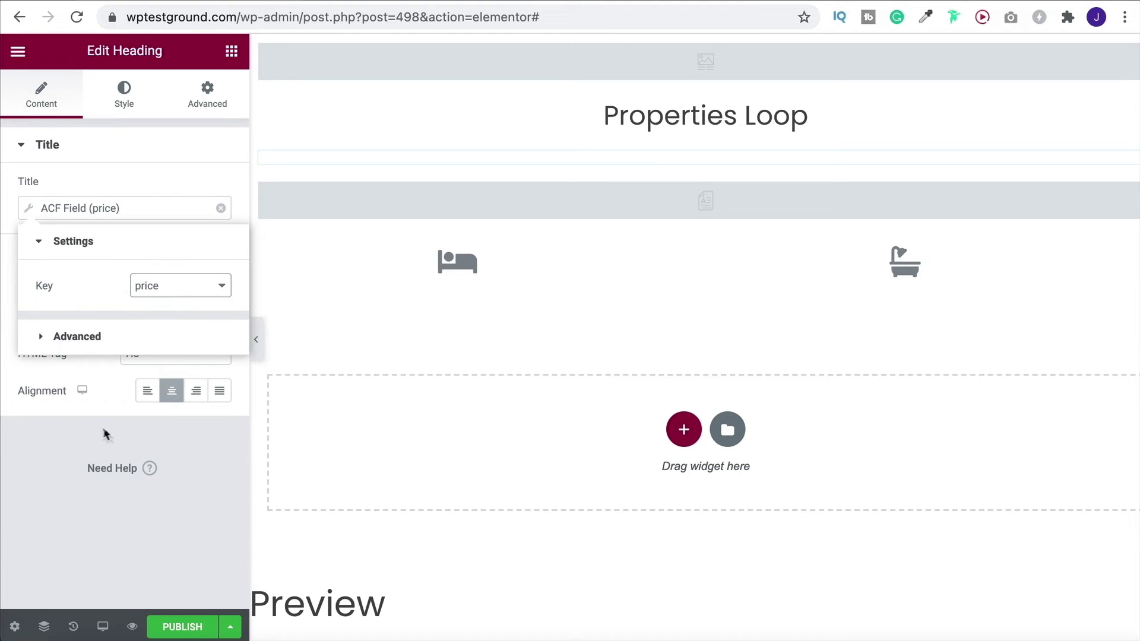
click(103, 435)
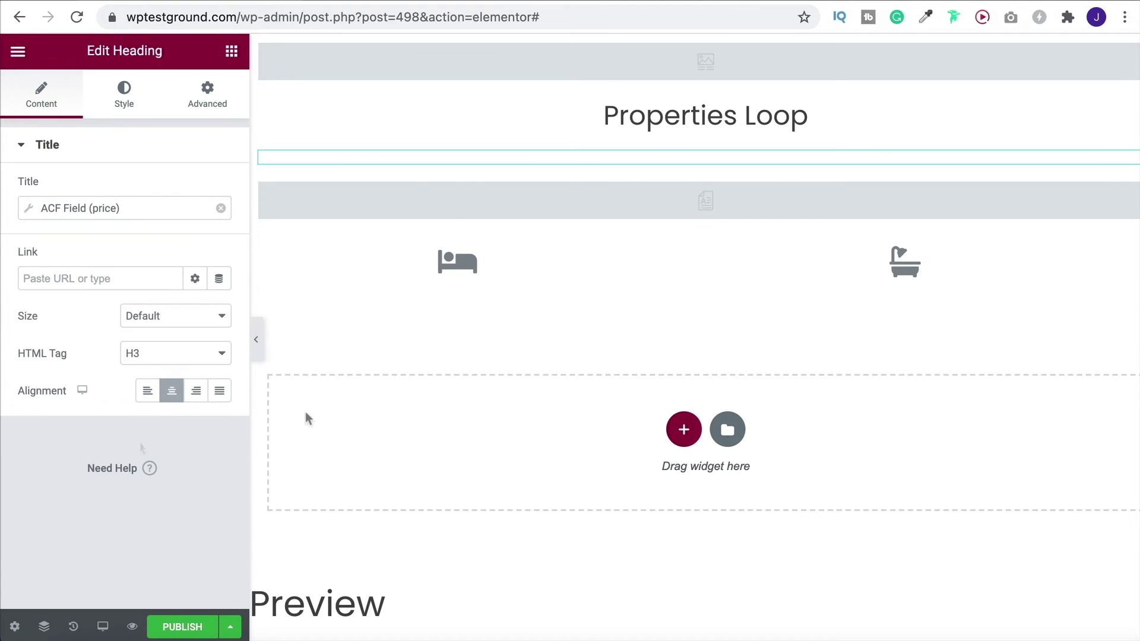
Step: Publish the Properties Loop template without display conditions and bring up the editor's main menu
click(183, 629)
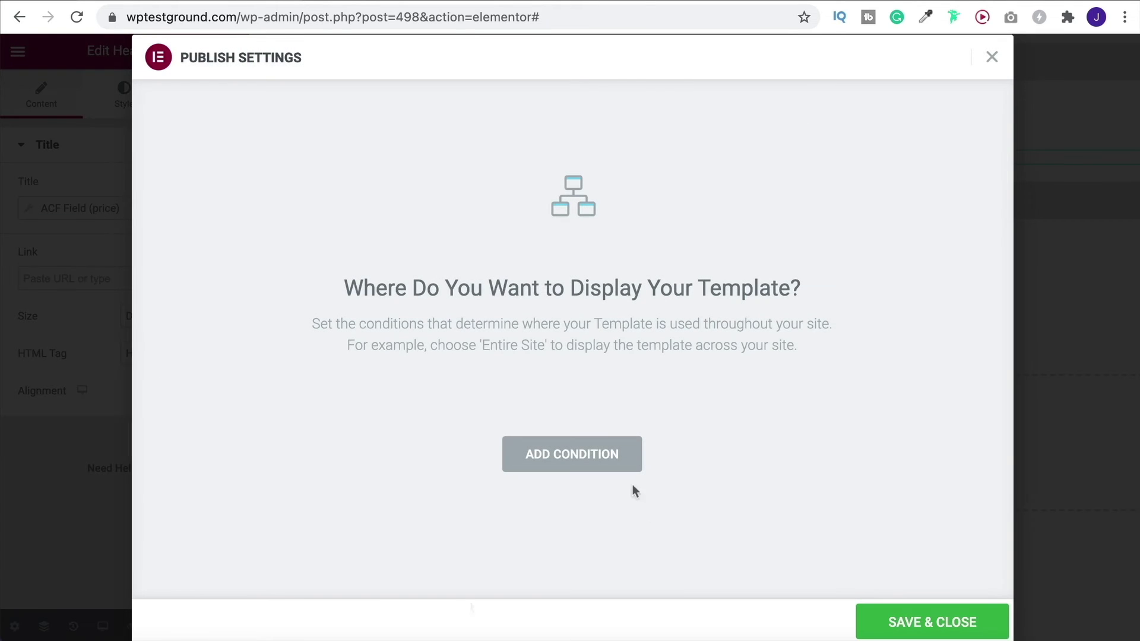
click(976, 620)
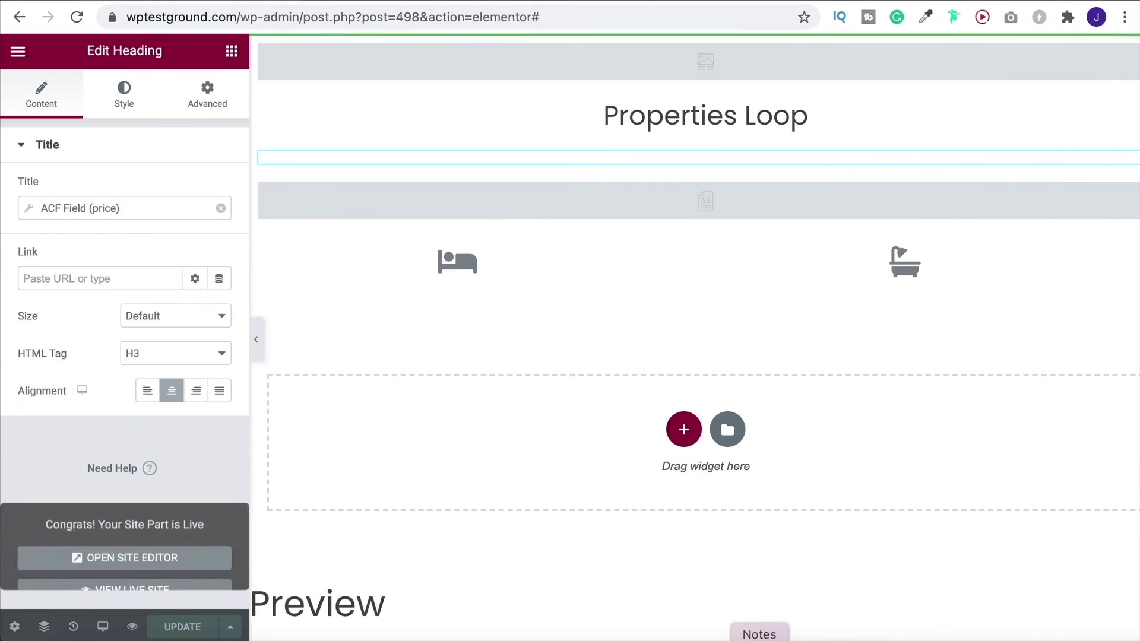
click(17, 51)
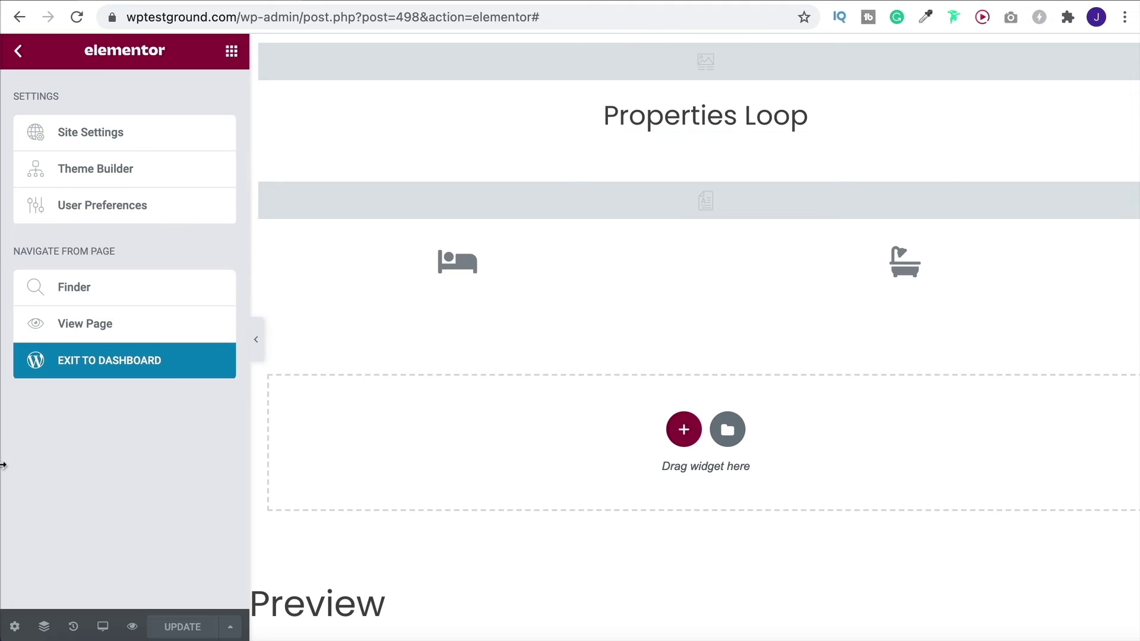
Step: From the dashboard, create a new page titled 'Property Listings' and open it in Elementor
click(107, 360)
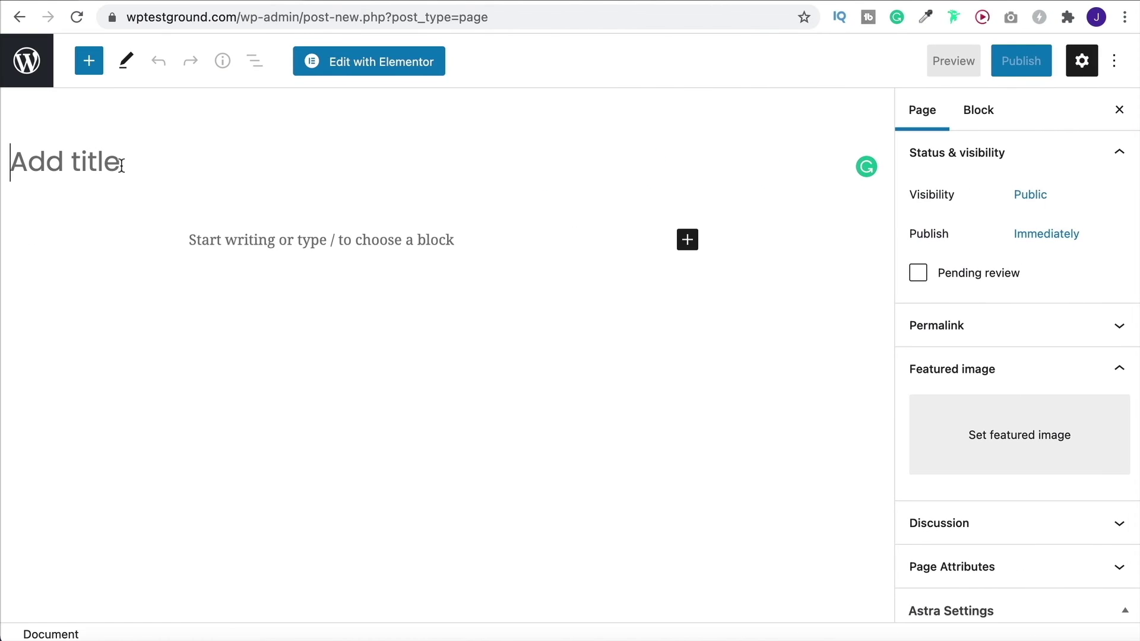
click(121, 165)
text(Proper)
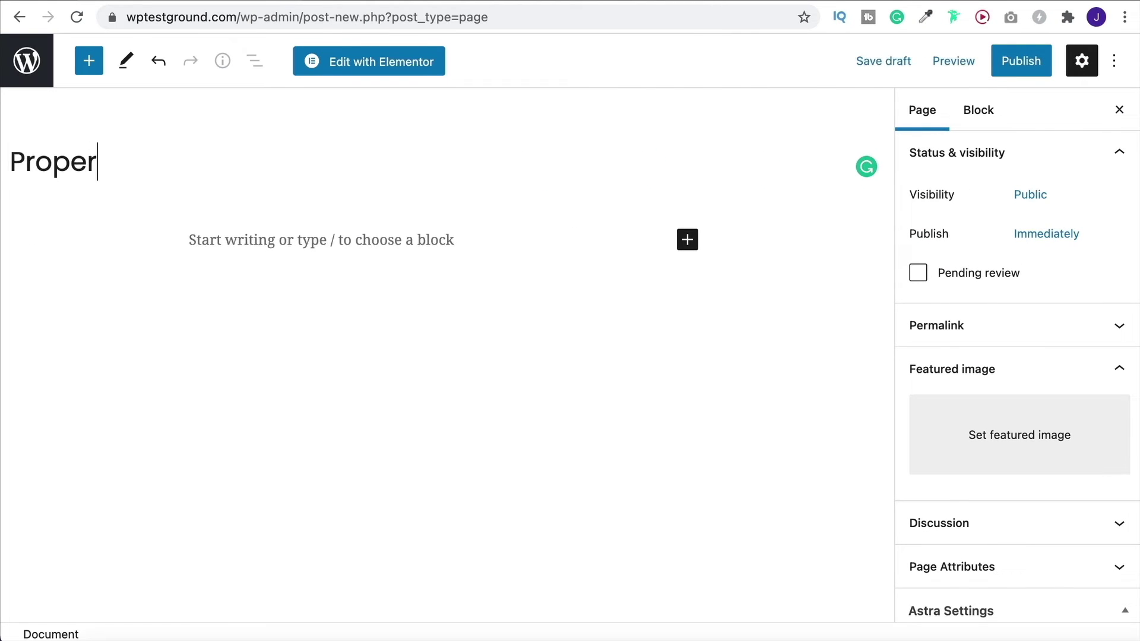
text(ty Listings)
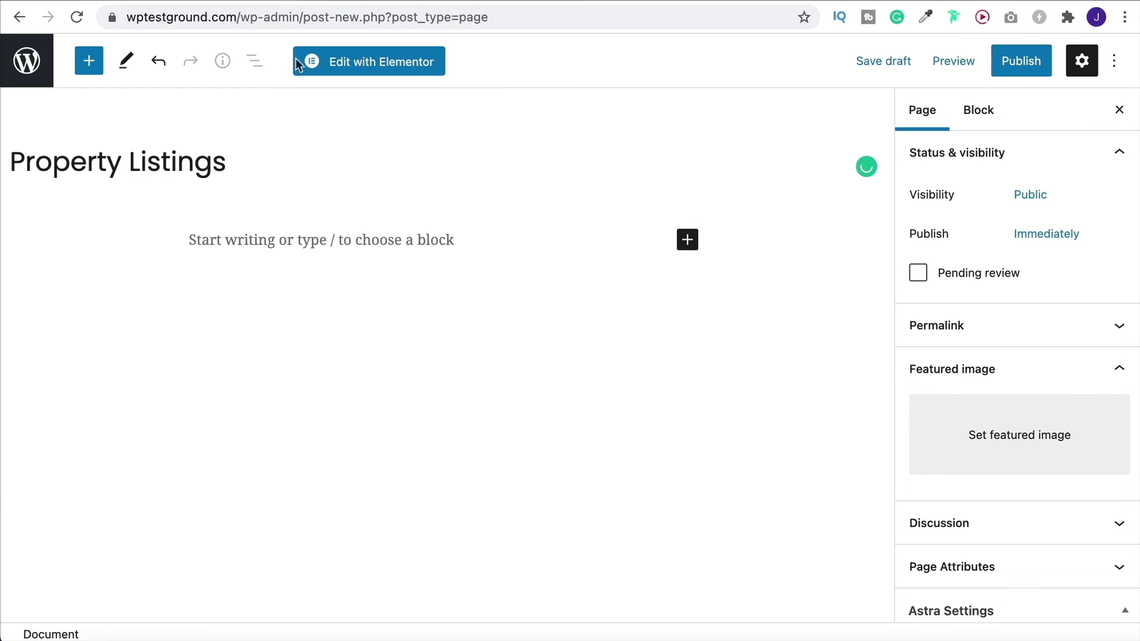
click(299, 64)
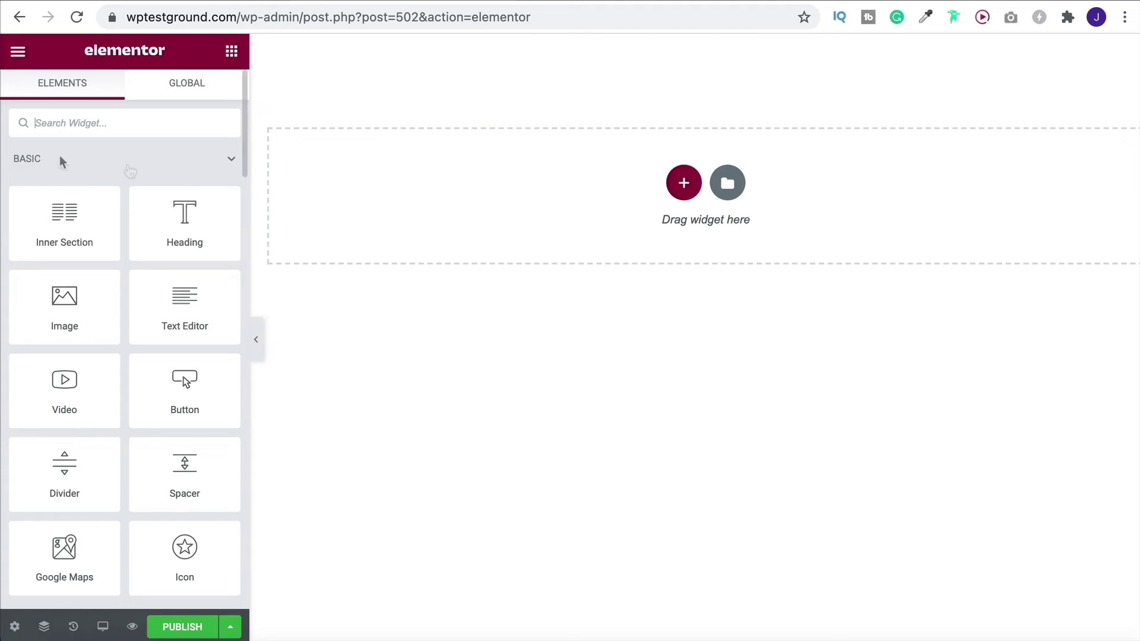
Step: Add a Posts widget and render it with the Custom skin using the Properties Loop template
text(post)
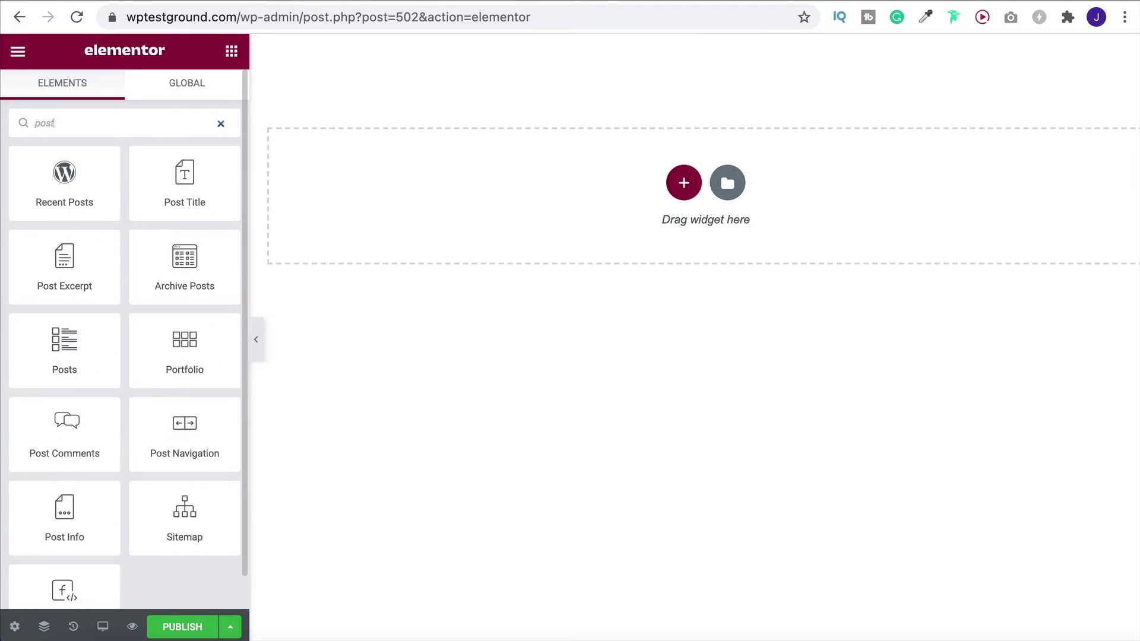
drag(35, 339, 404, 212)
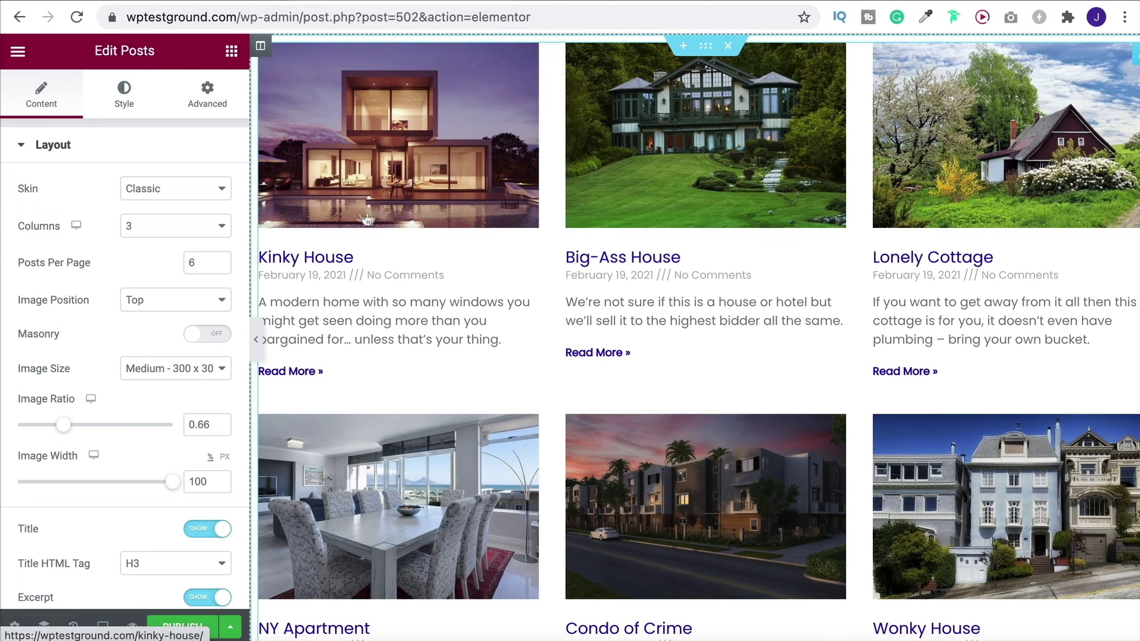
click(142, 191)
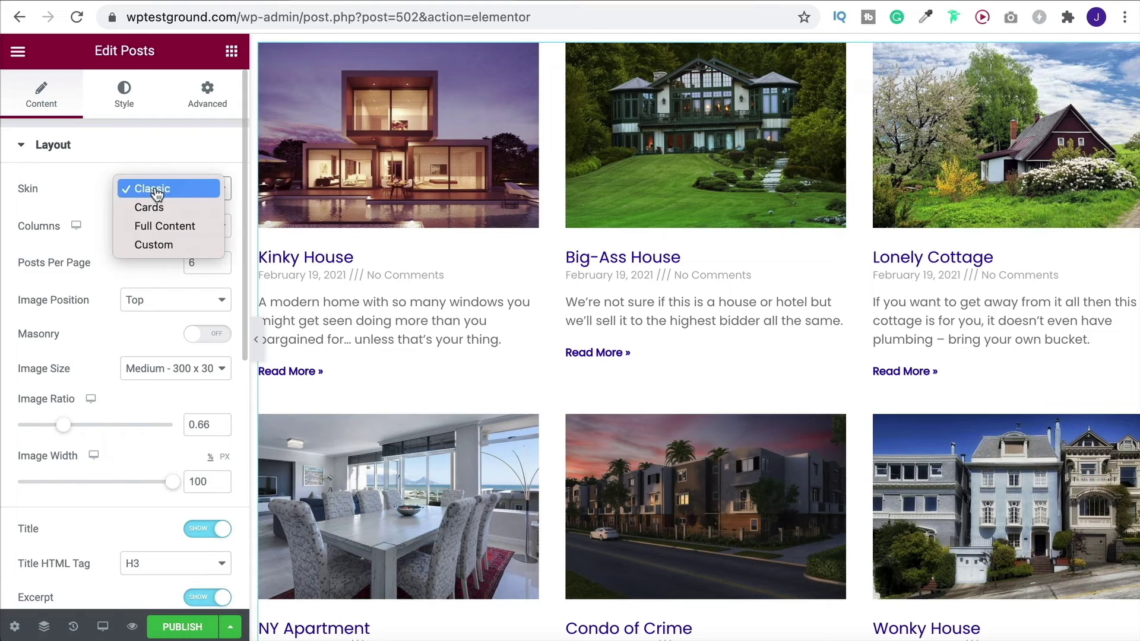
click(149, 245)
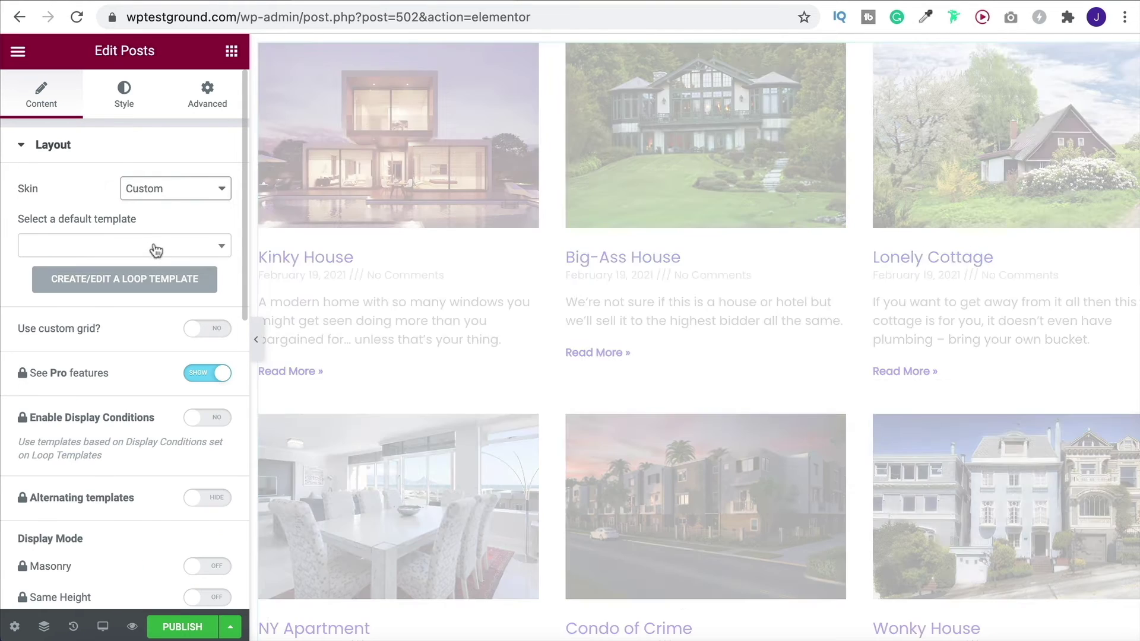
click(125, 245)
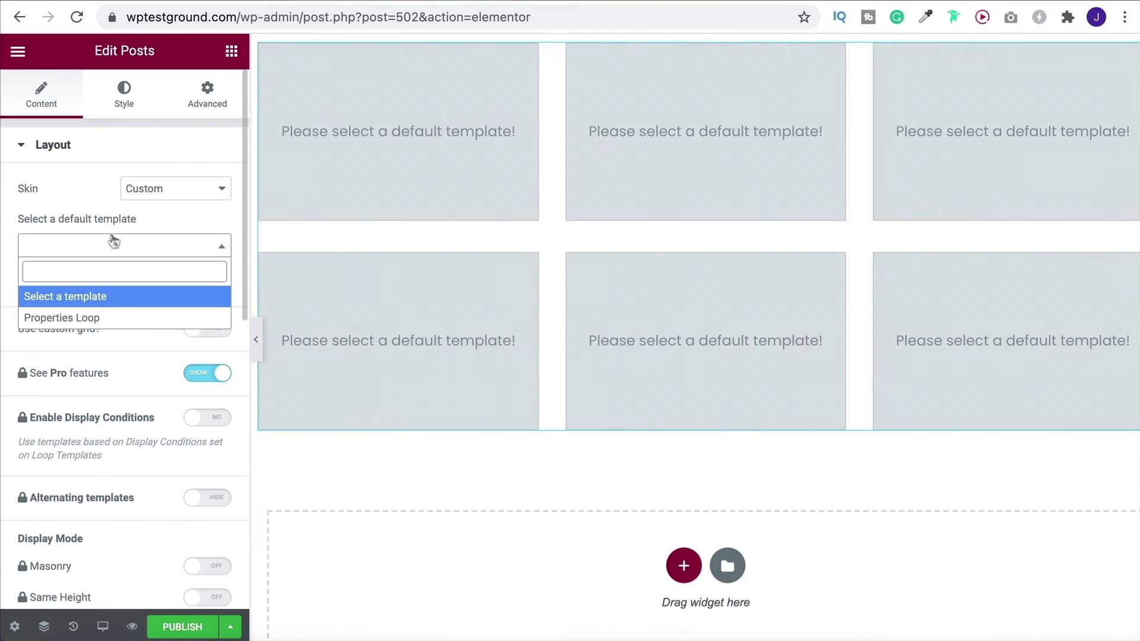
click(81, 319)
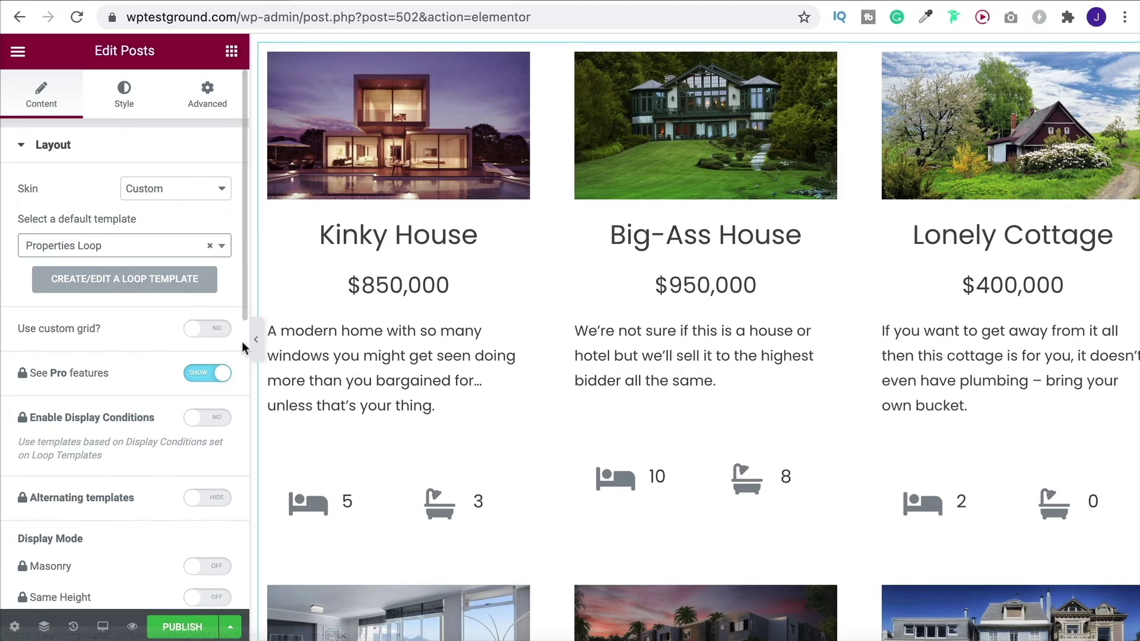
Step: Set the posts grid's Columns Gap to 1 and Rows Gap to 10
scroll(125, 305, down, 2)
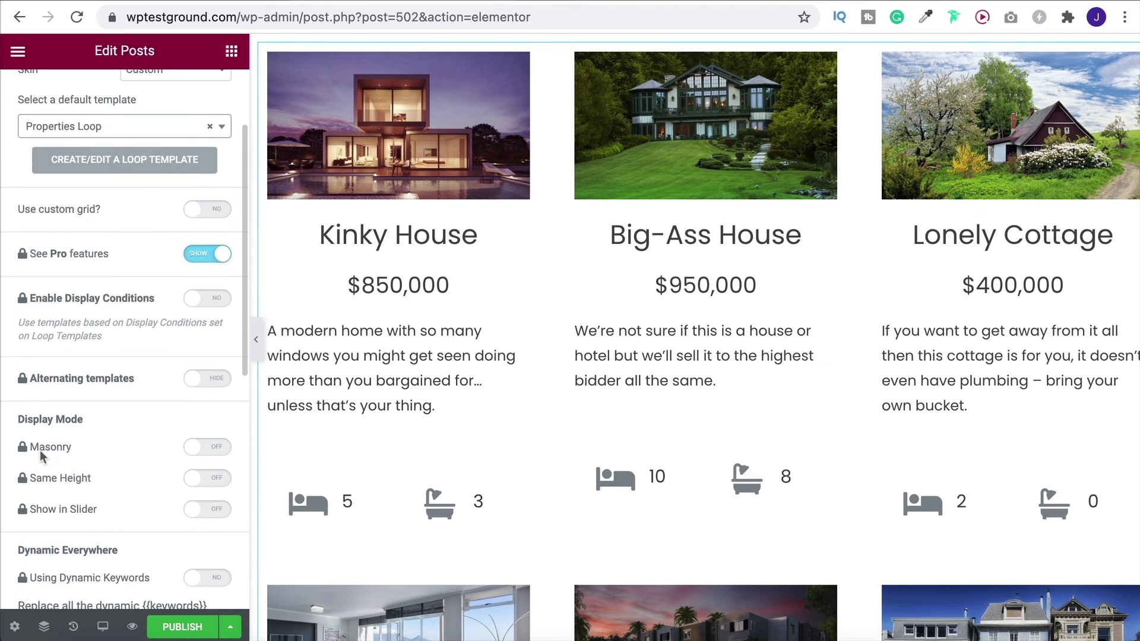
scroll(93, 488, down, 1)
scroll(110, 412, down, 3)
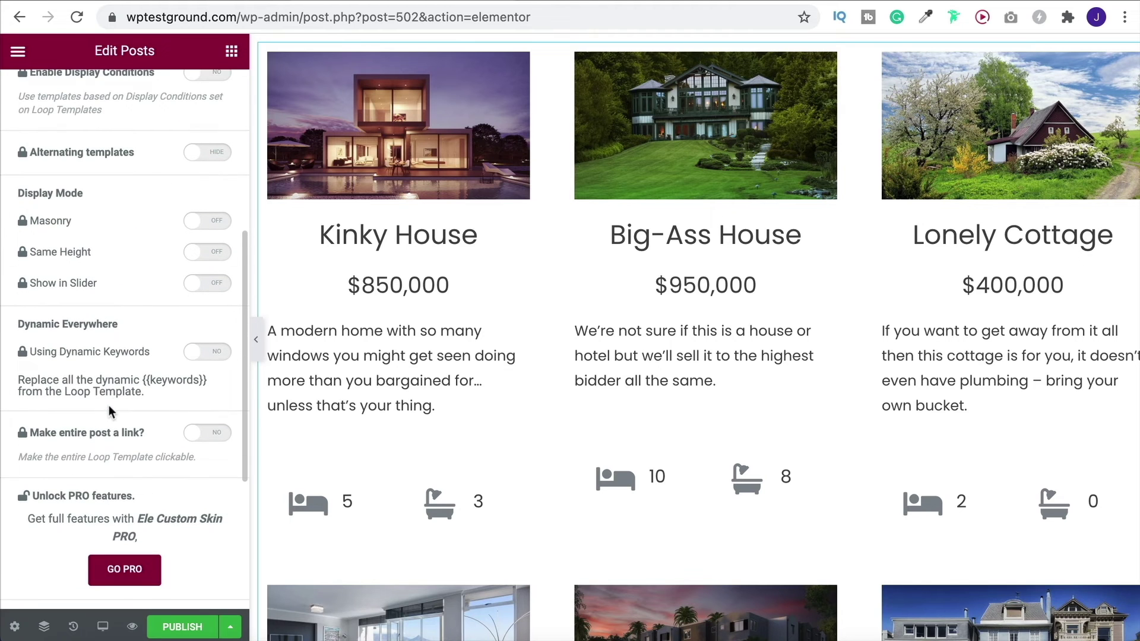
scroll(107, 427, up, 6)
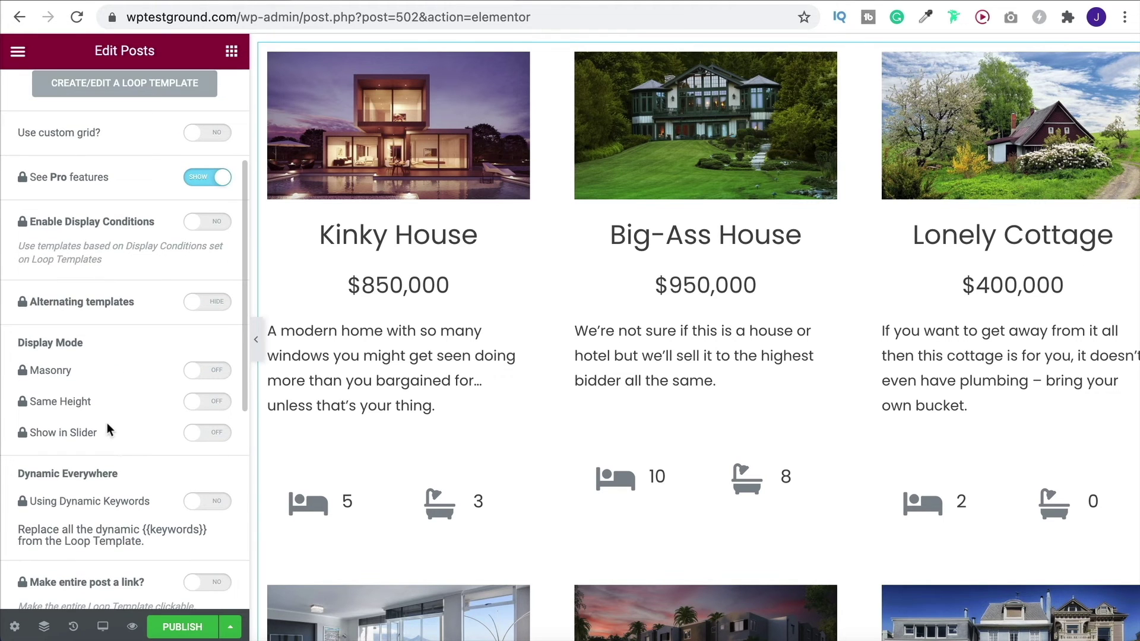
click(121, 91)
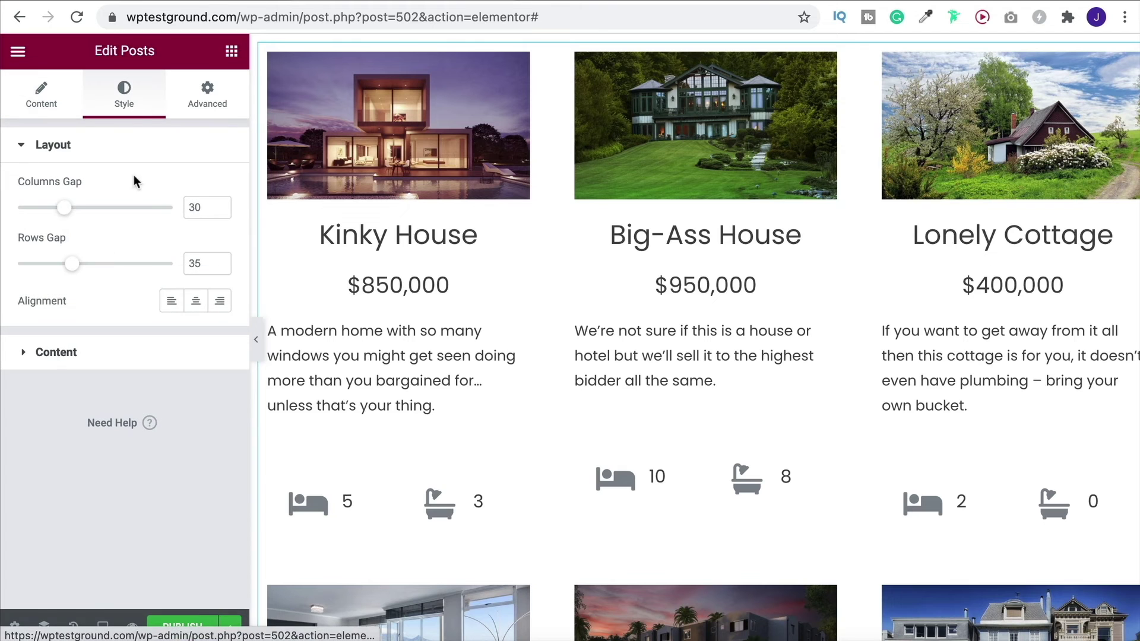
drag(69, 209, 19, 209)
drag(72, 269, 32, 270)
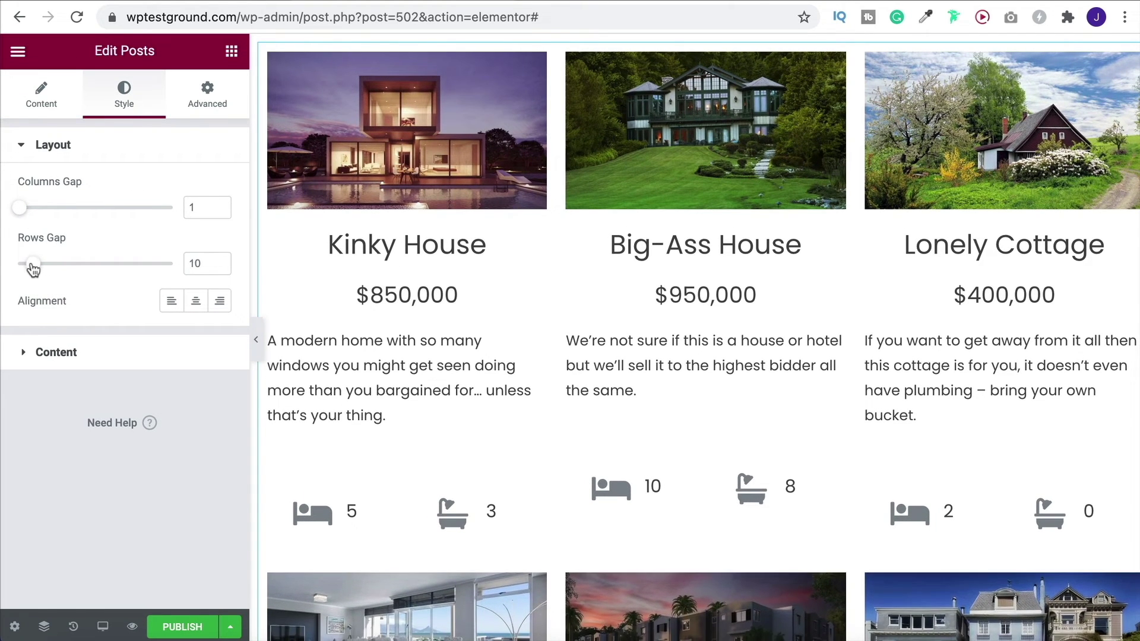
click(56, 353)
click(256, 339)
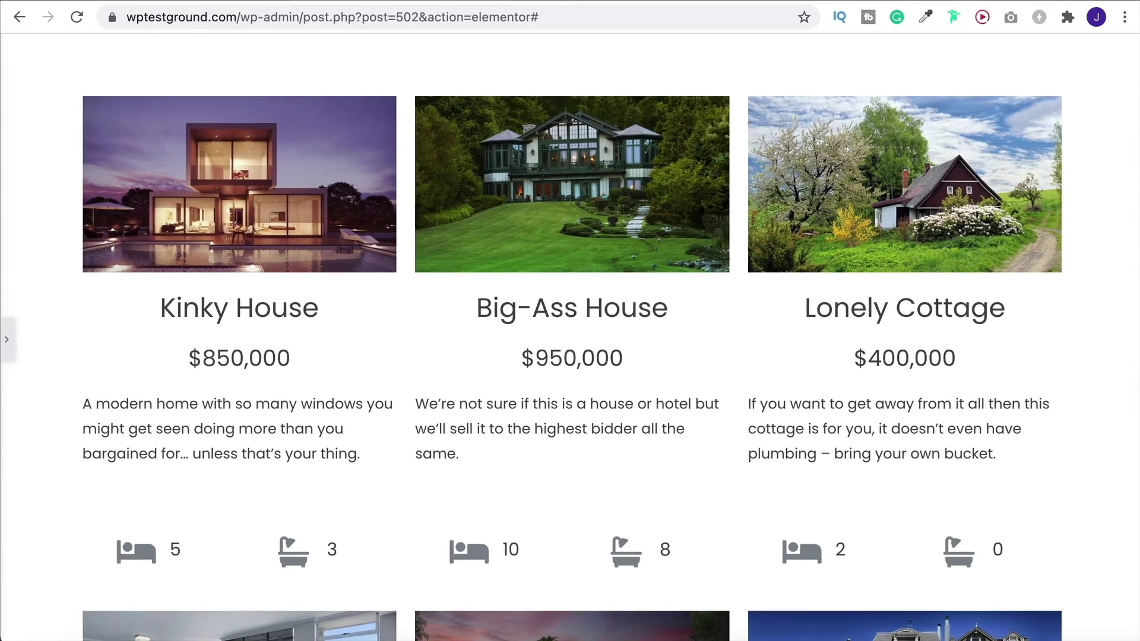
scroll(742, 367, down, 2)
scroll(867, 356, down, 3)
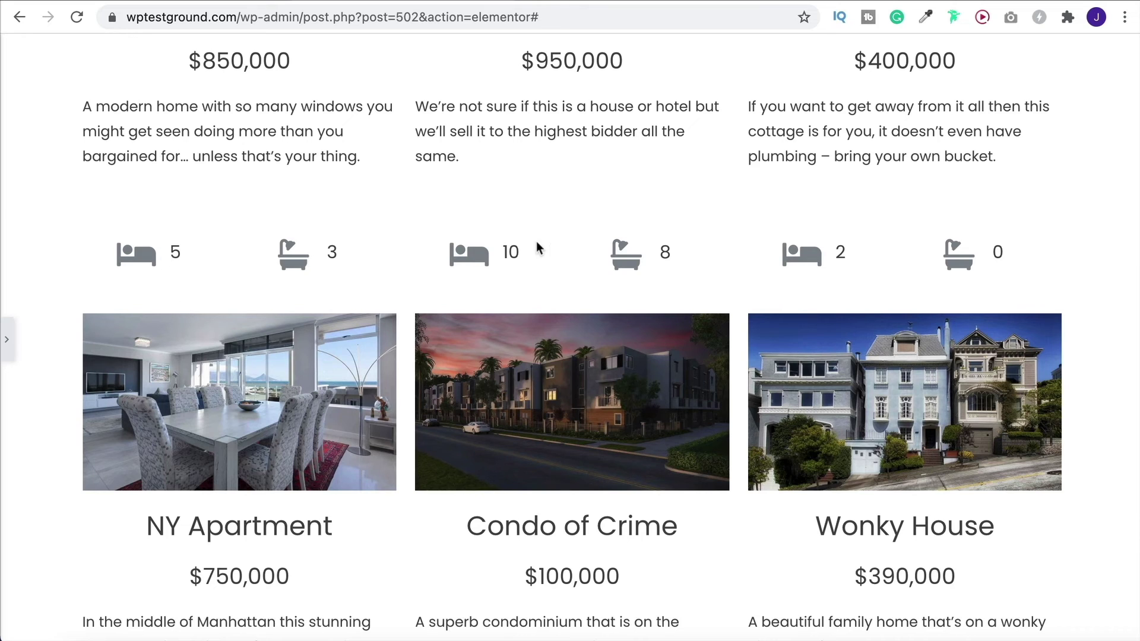
scroll(599, 248, down, 1)
scroll(599, 250, up, 4)
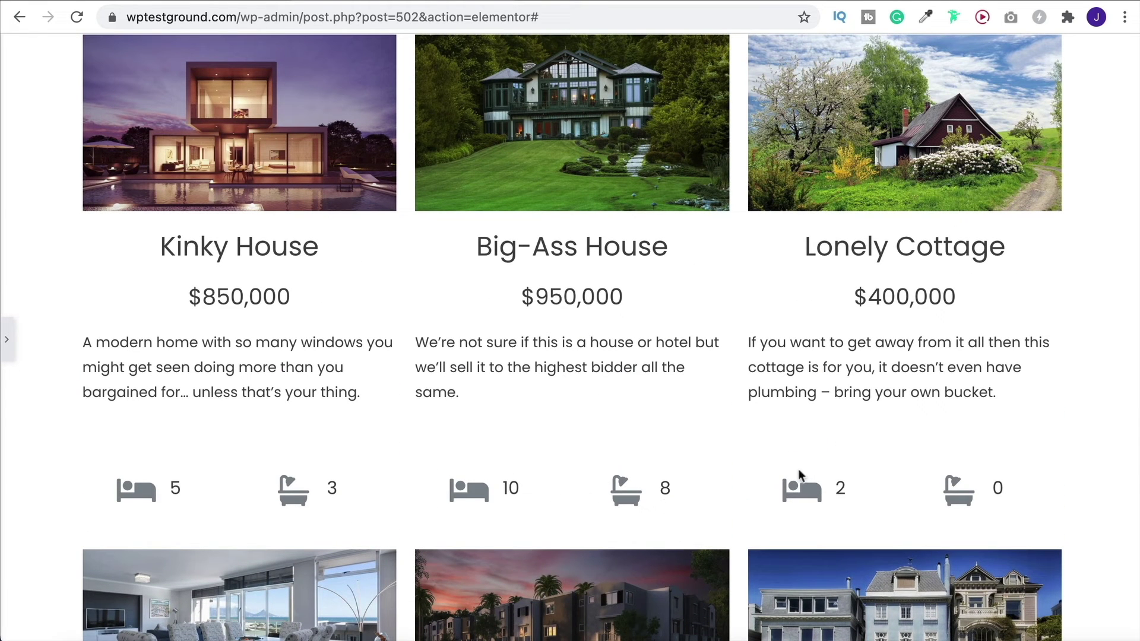
scroll(800, 475, down, 2)
scroll(831, 439, up, 1)
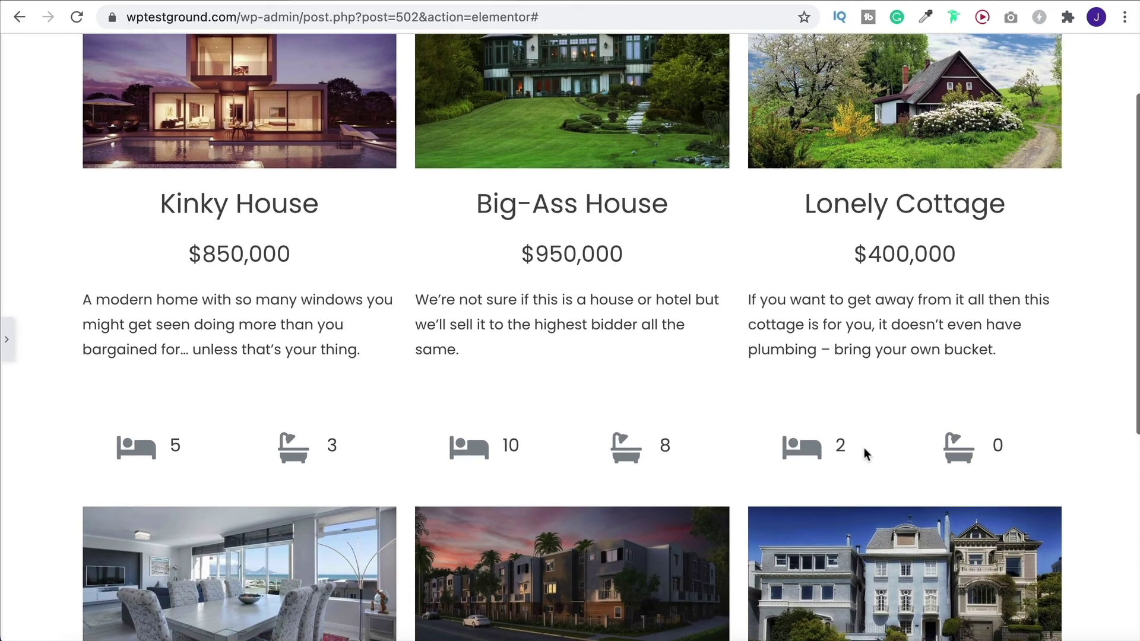
scroll(863, 454, up, 2)
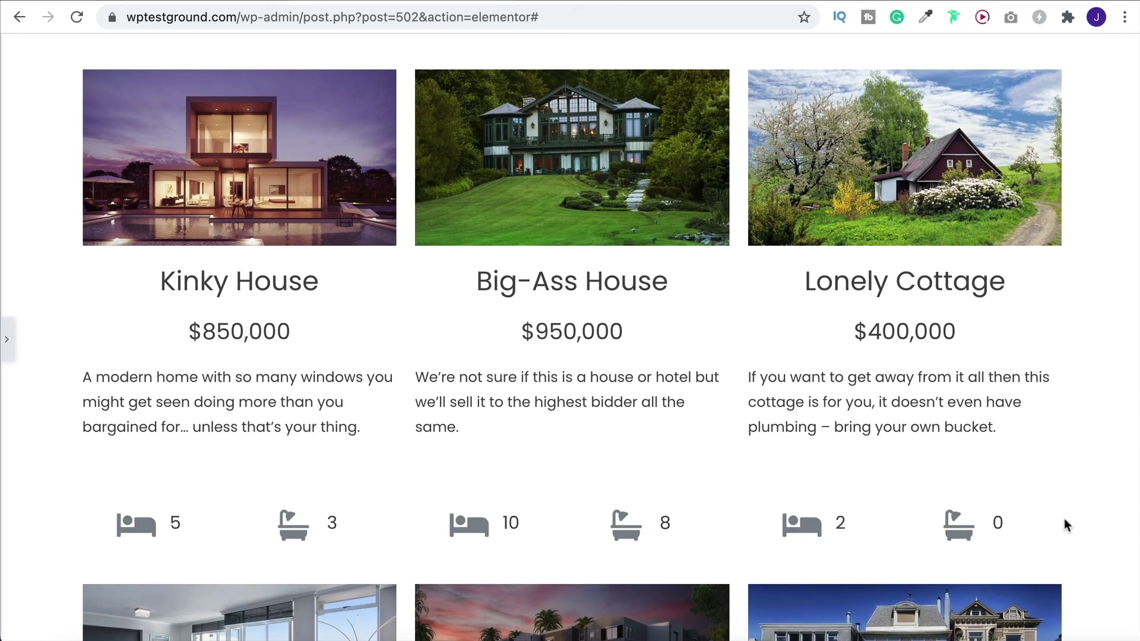
scroll(1064, 519, down, 10)
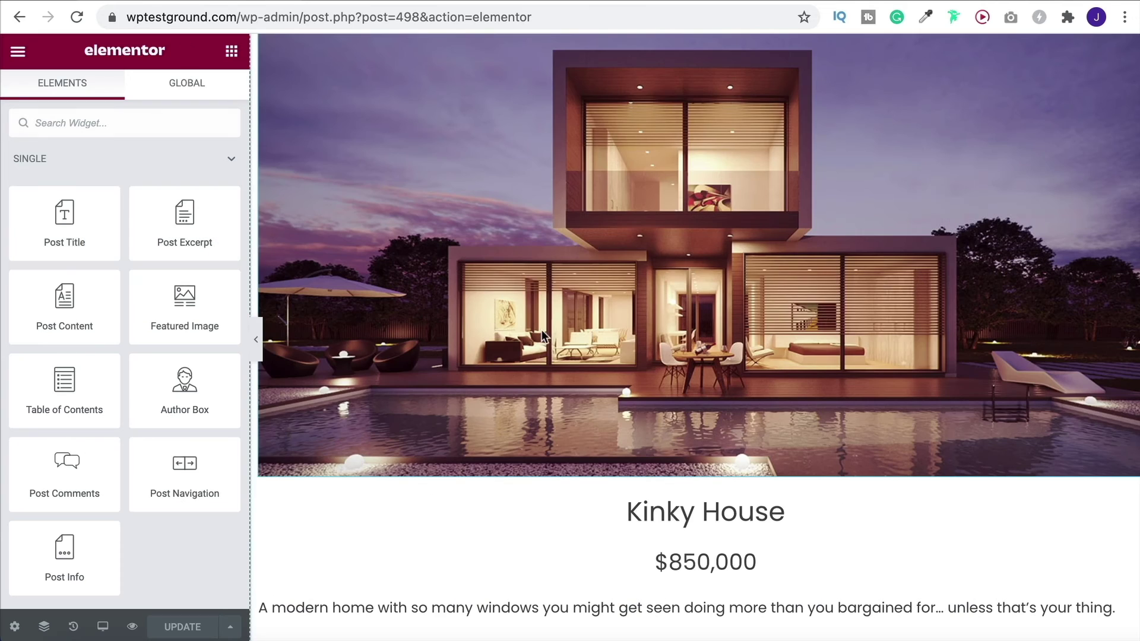
Step: Centre the Post Content description and give it a -39 px bottom margin
scroll(541, 329, down, 4)
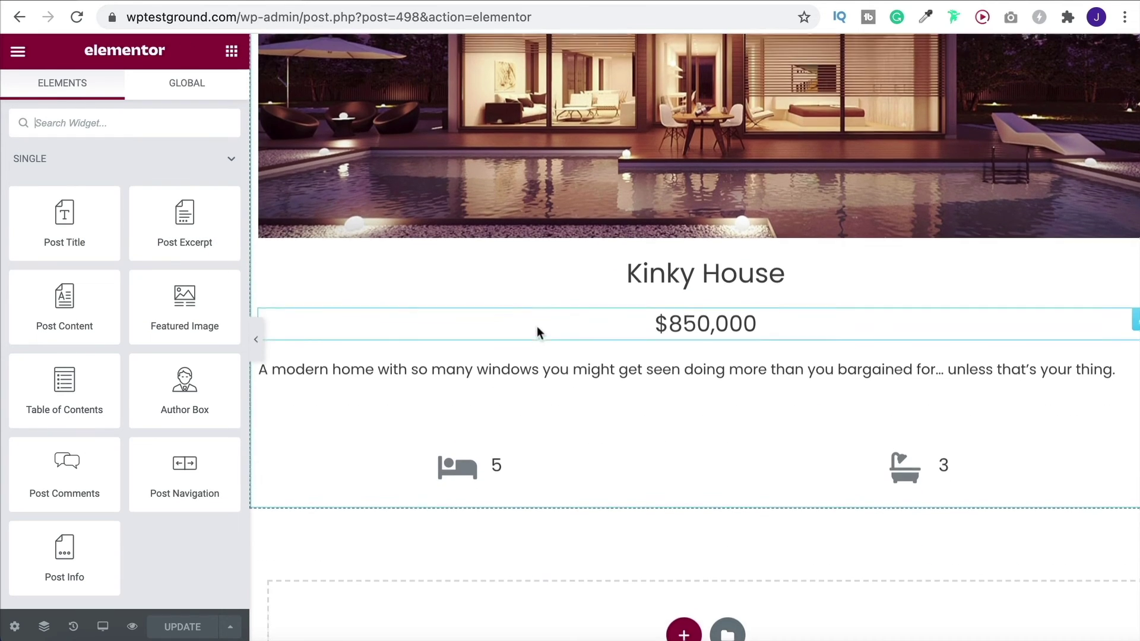
scroll(632, 205, up, 3)
scroll(632, 205, down, 5)
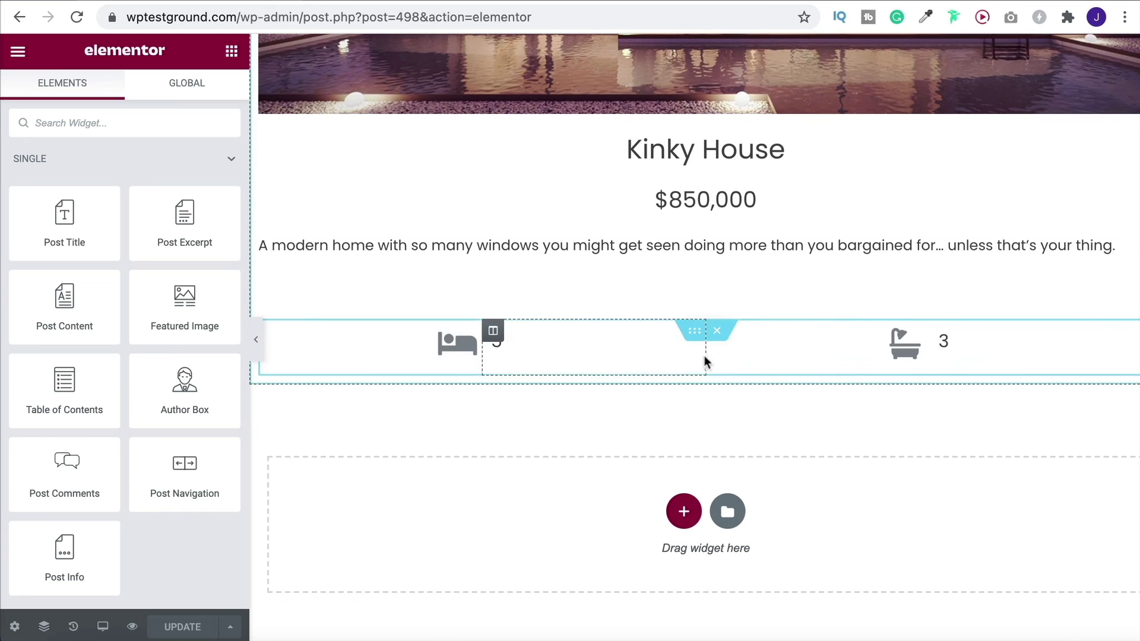
click(1132, 253)
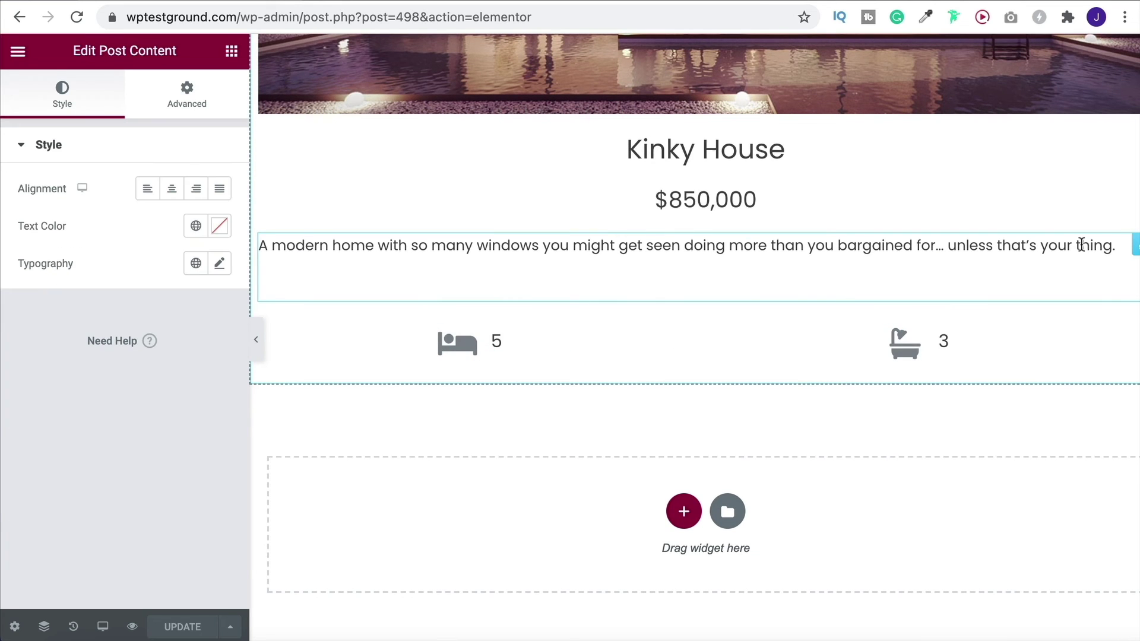
click(171, 189)
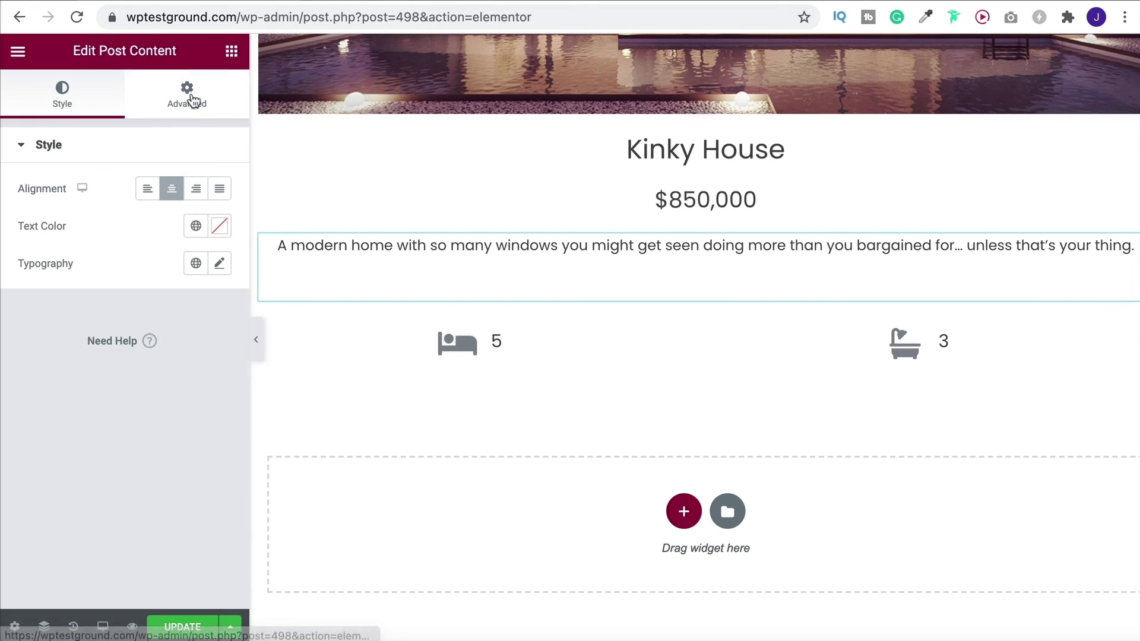
click(186, 98)
drag(135, 212, 136, 213)
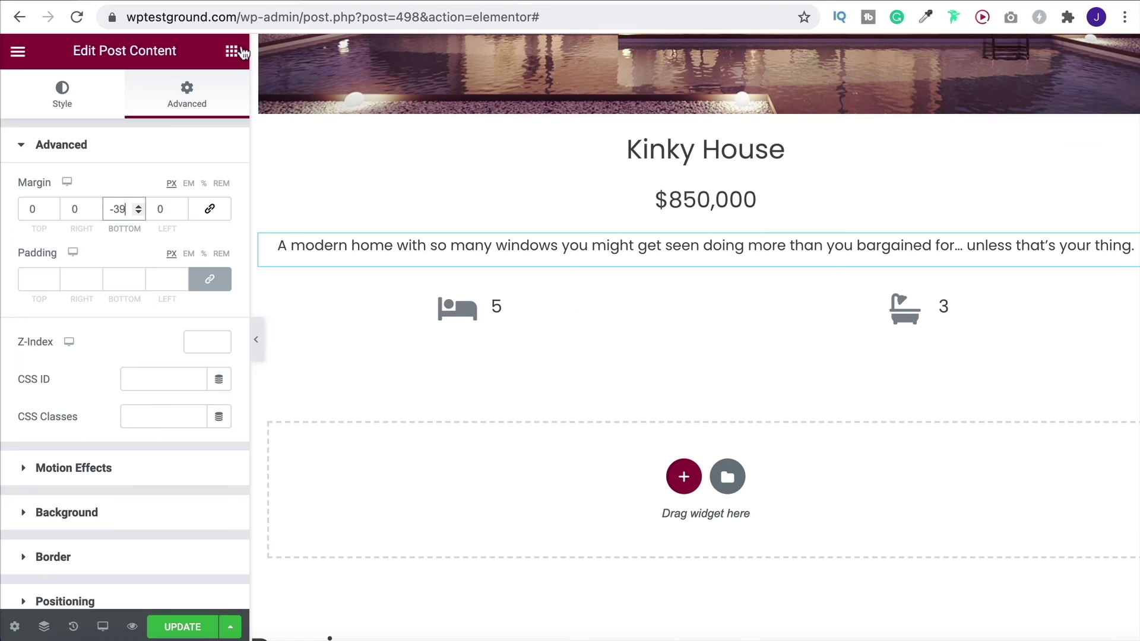
scroll(369, 179, up, 7)
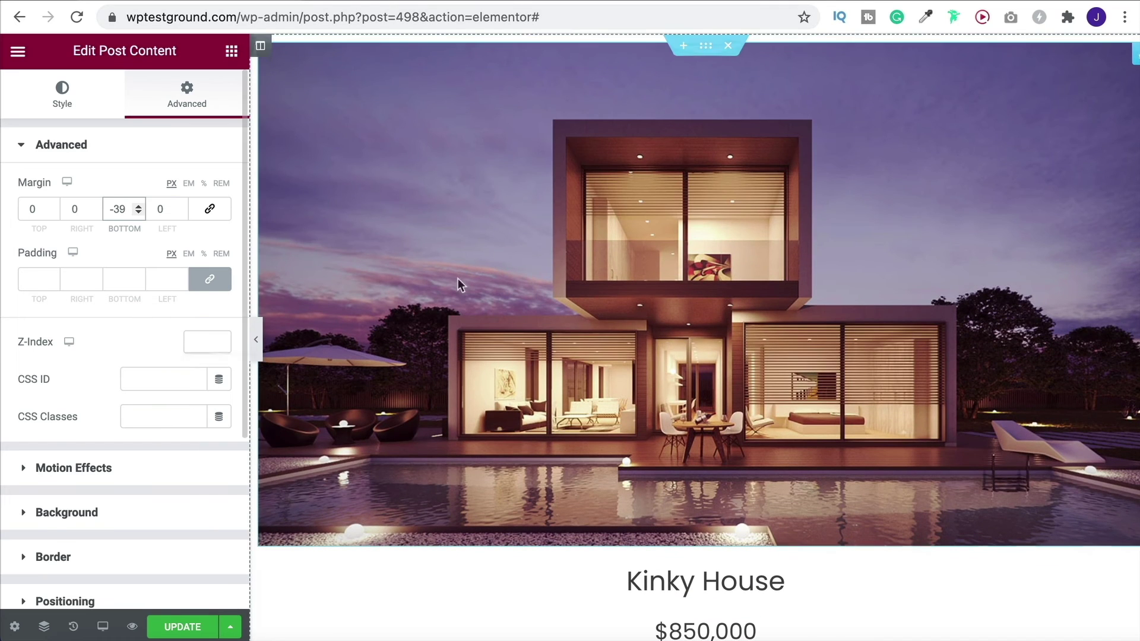
Step: Give the card section a box shadow and 30 px border radius, then save and close the template
click(707, 47)
click(131, 98)
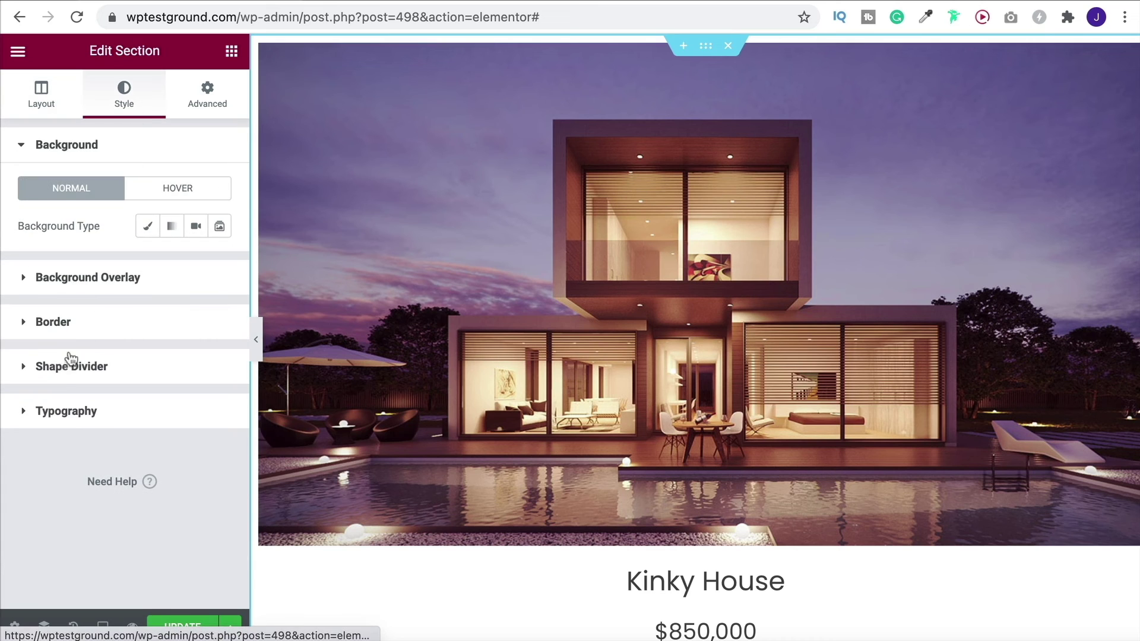
click(44, 321)
scroll(137, 323, down, 1)
click(219, 390)
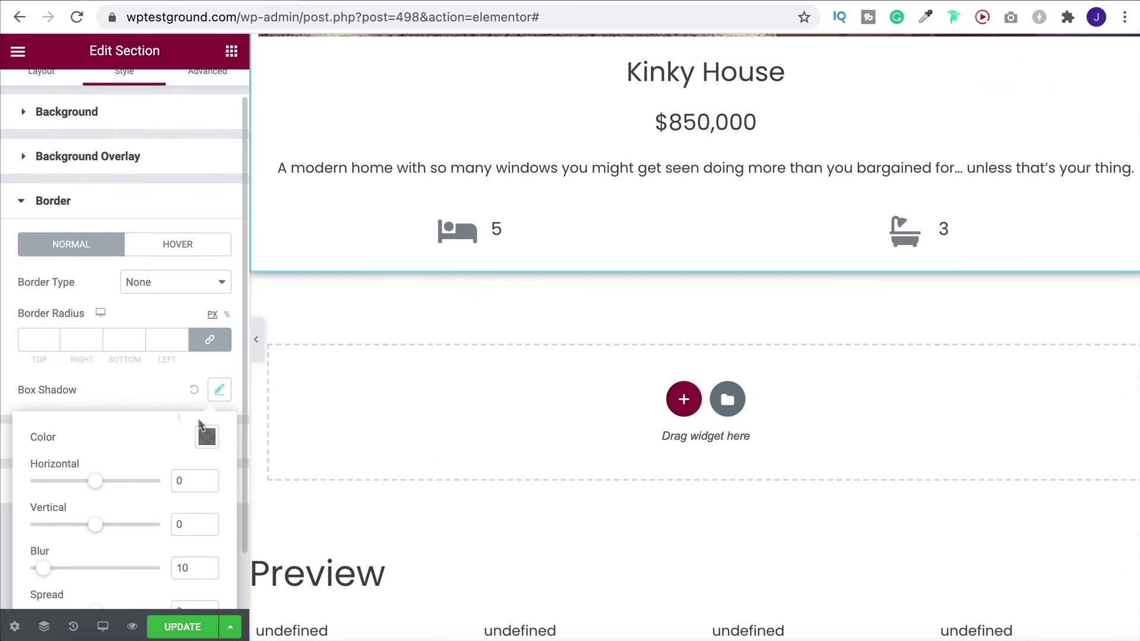
click(100, 390)
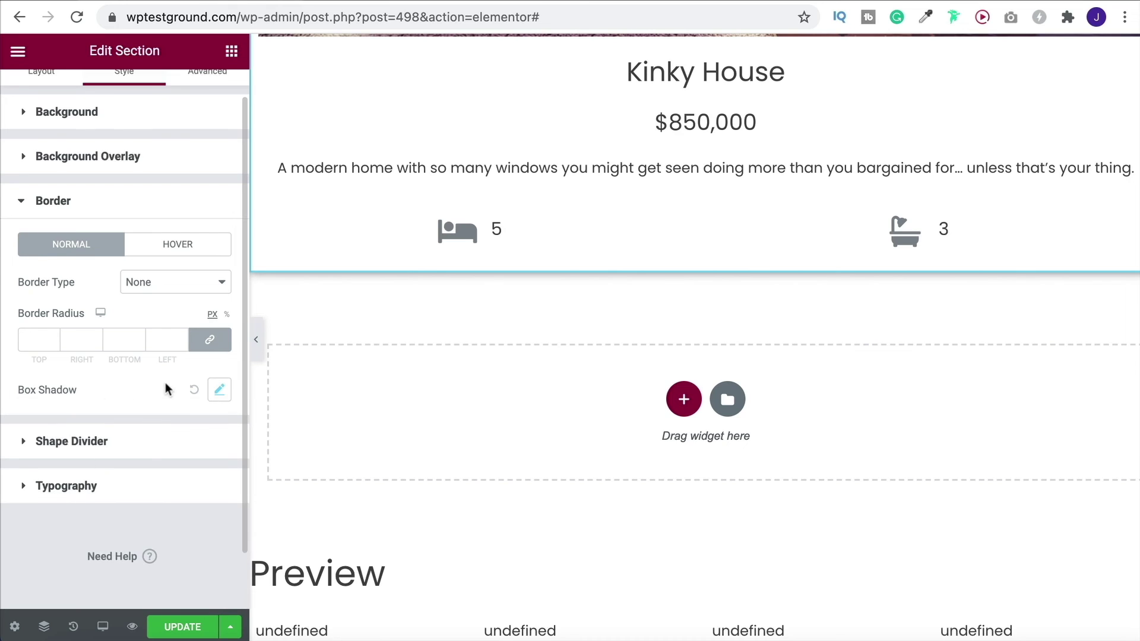
click(35, 339)
text(30)
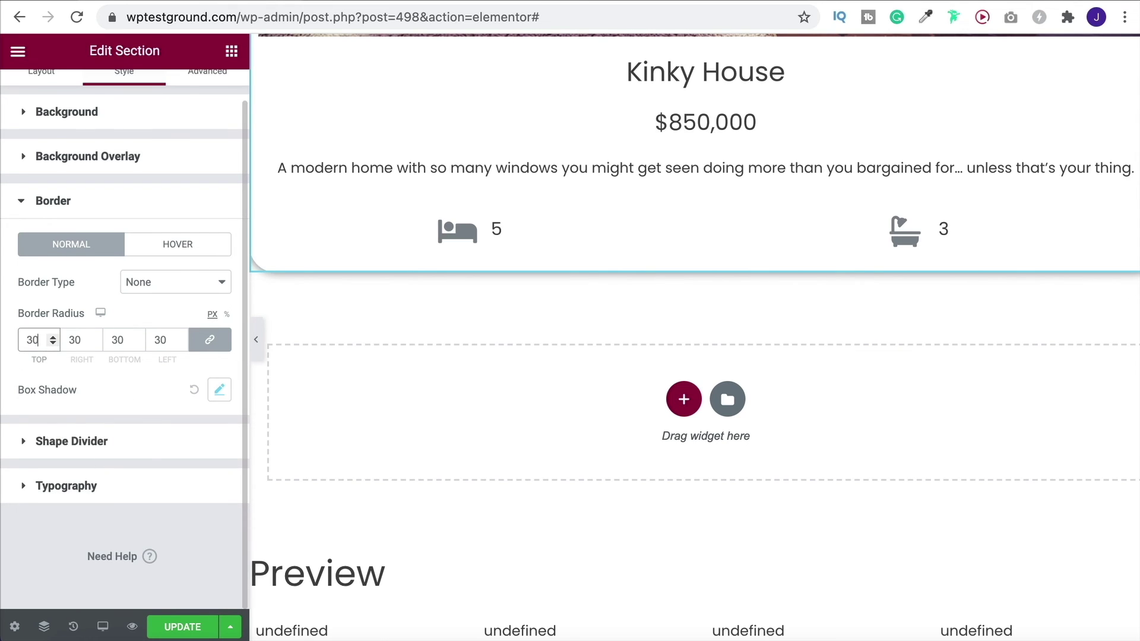
click(197, 628)
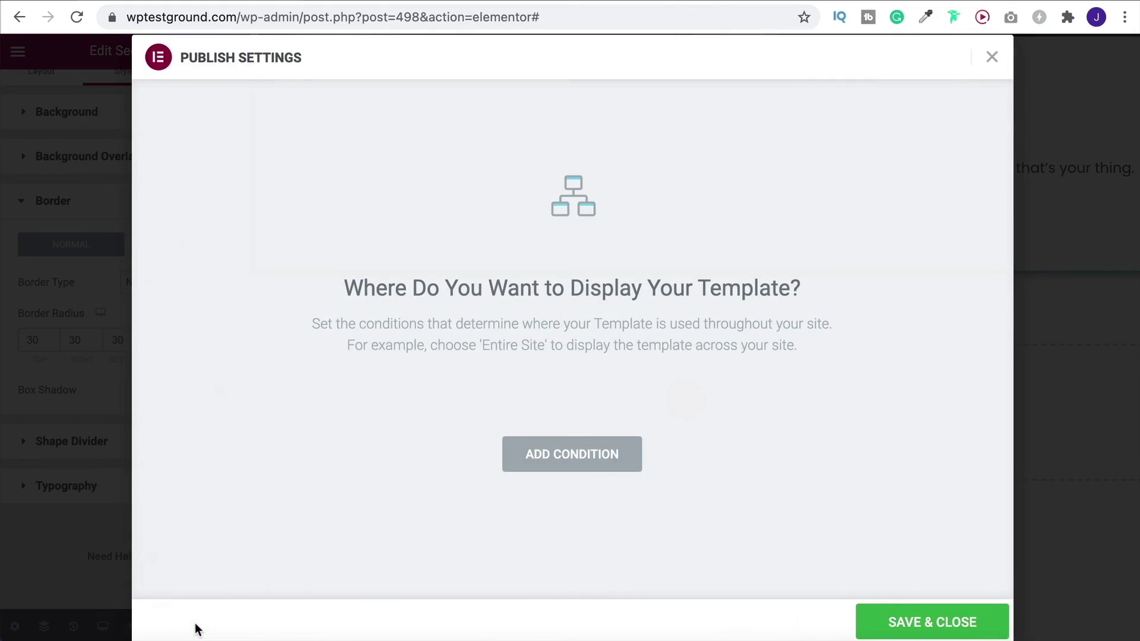
click(875, 623)
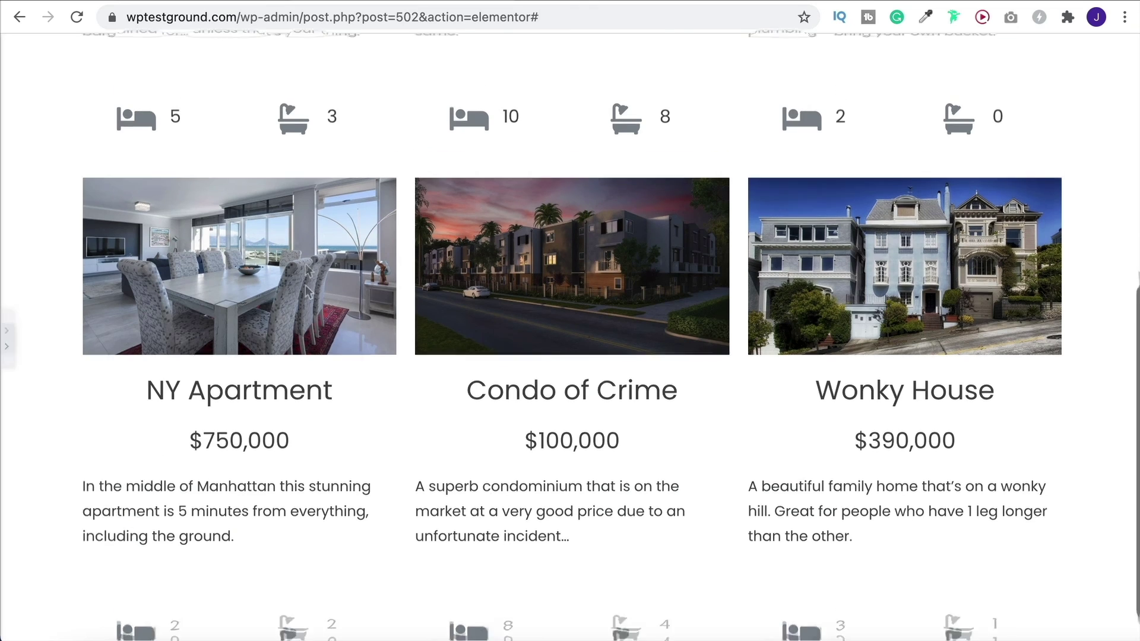
Step: Publish the Property Listings page and scroll the preview to check the rounded, shadowed cards
scroll(8, 349, up, 2)
click(7, 340)
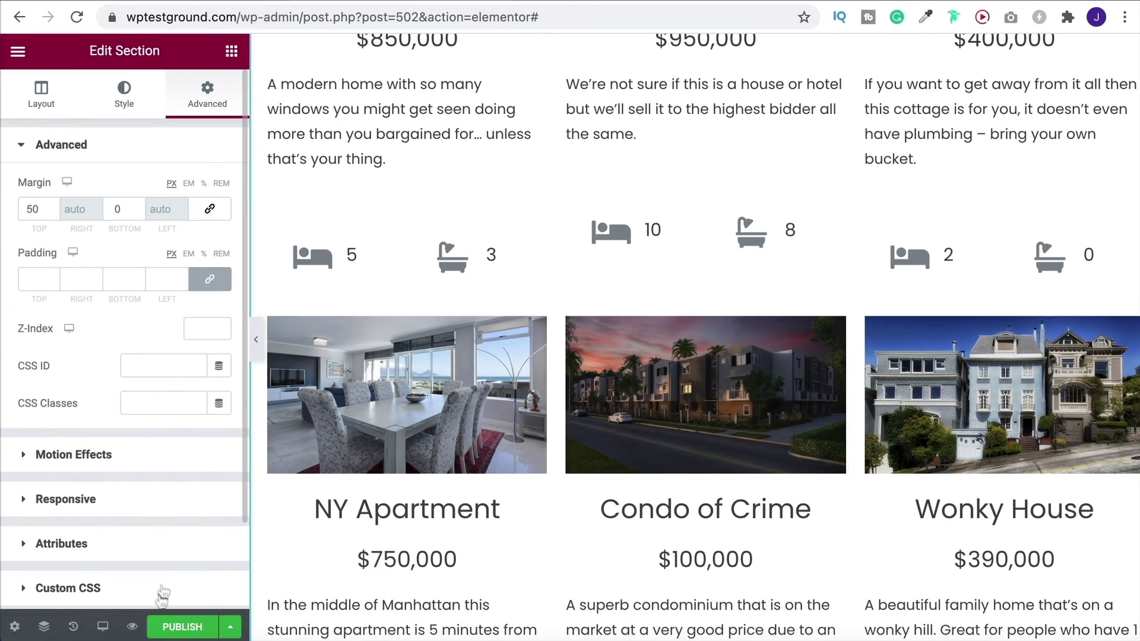
click(186, 627)
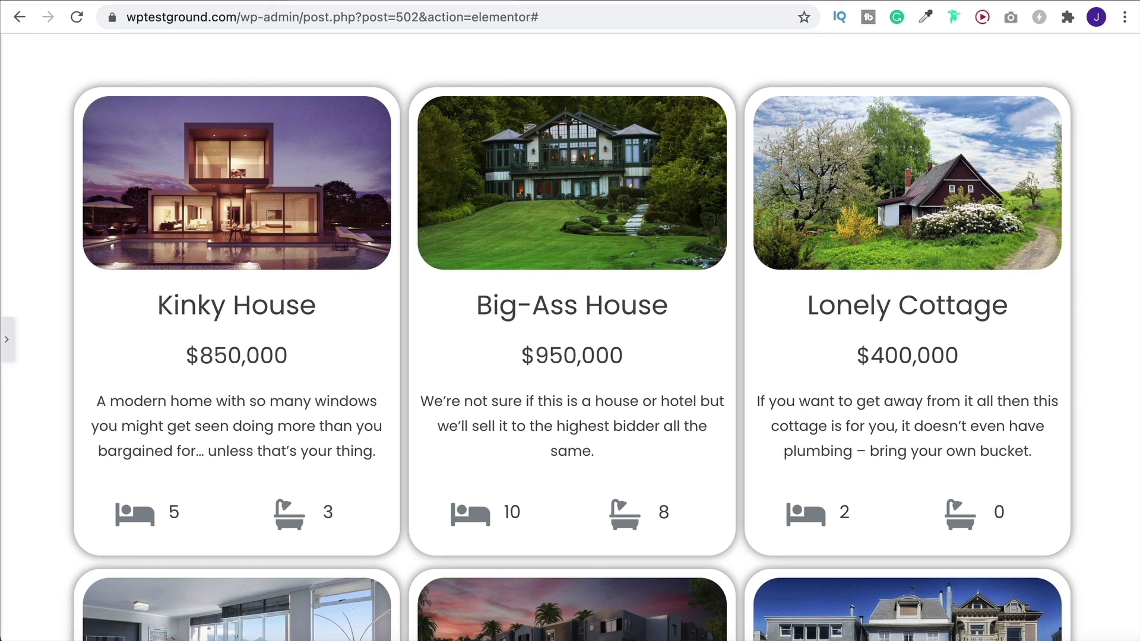
scroll(410, 497, down, 7)
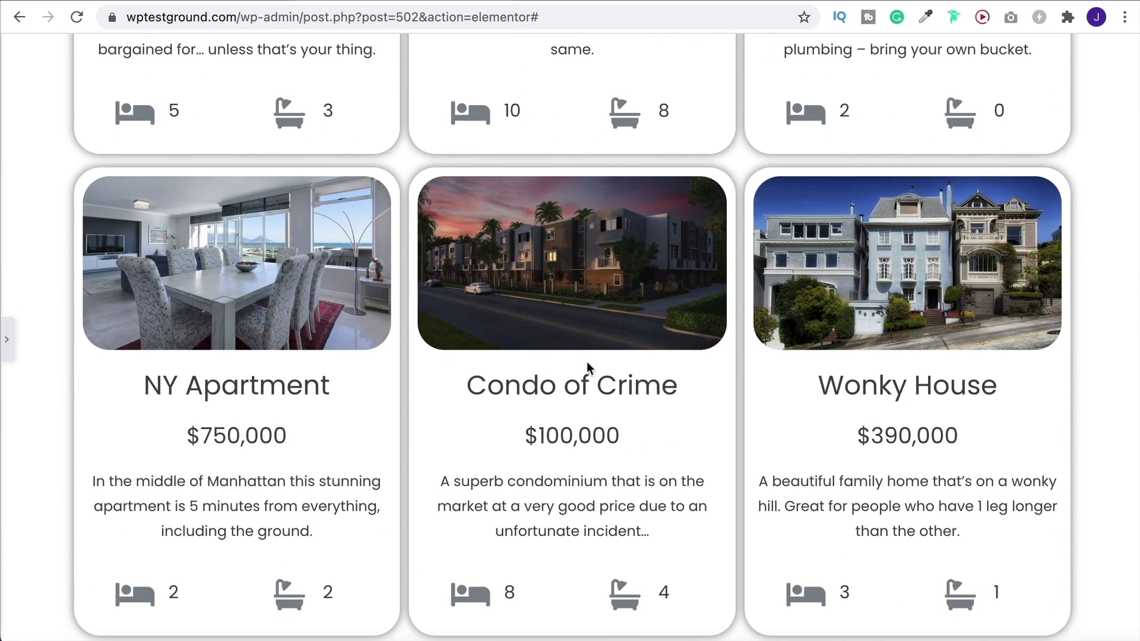
scroll(504, 339, up, 7)
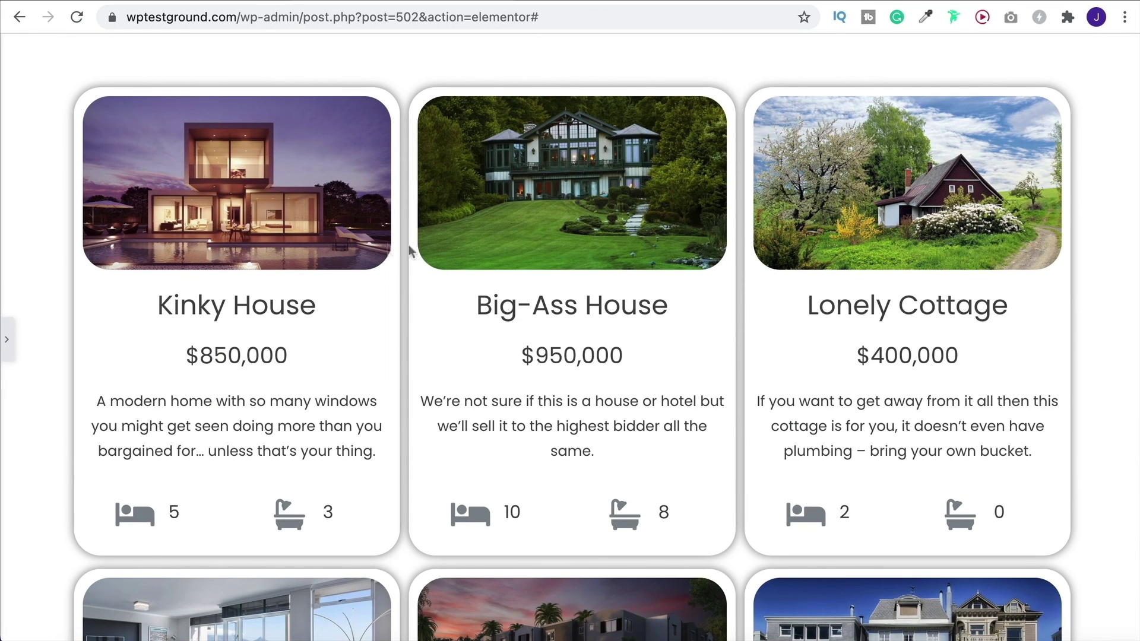